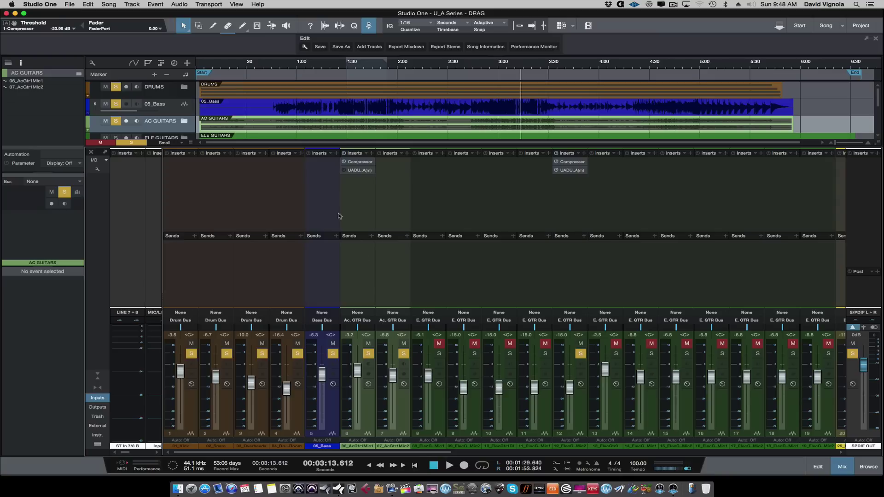
# - Open the Compressor insert on 06_AcGtr1Mic1 to view its settings and close it
pyautogui.doubleClick(362, 162)
pyautogui.moveTo(426, 97); pyautogui.dragTo(398, 182)
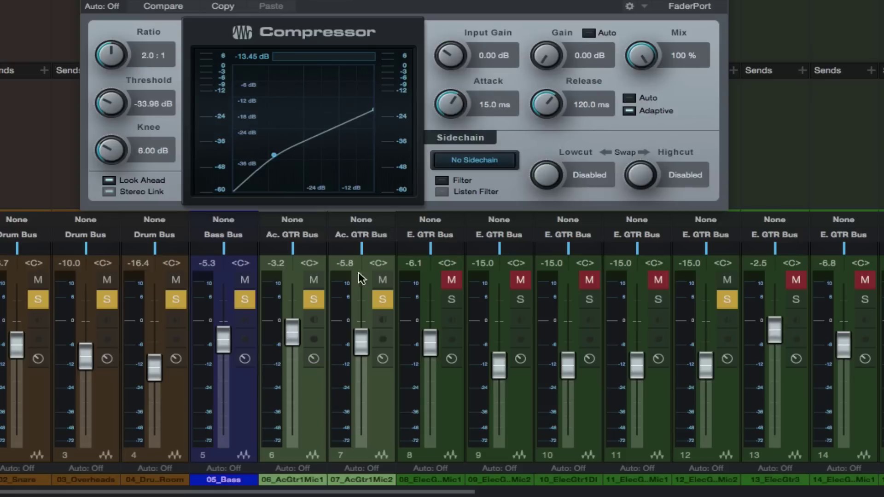
pyautogui.hotkey('ctrl', 'w')
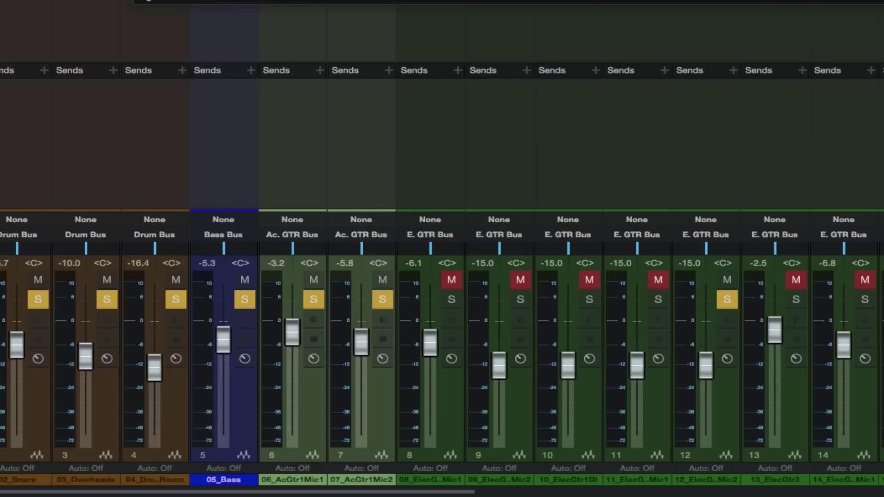
# - During playback, raise the 1176 Rev A input to about 35 and output to about -18.6 dB on 06_AcGtr1Mic1, and close the plug-in
pyautogui.press('space')
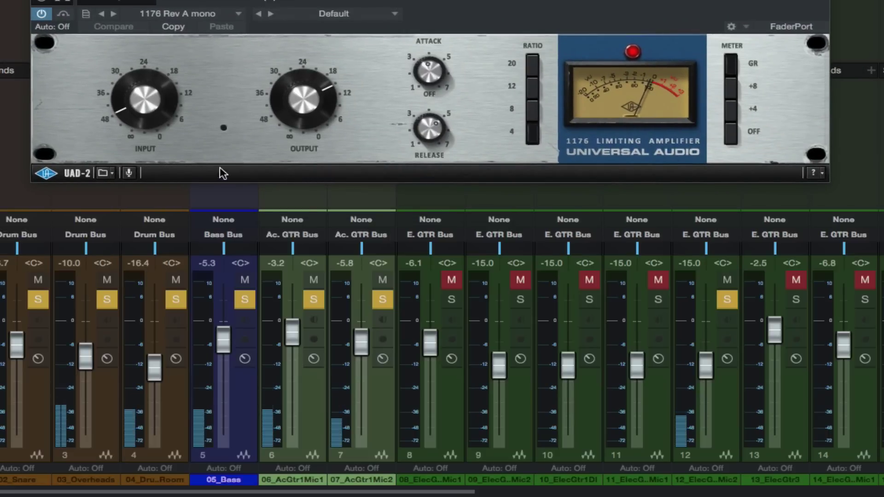
pyautogui.moveTo(119, 112); pyautogui.dragTo(121, 96)
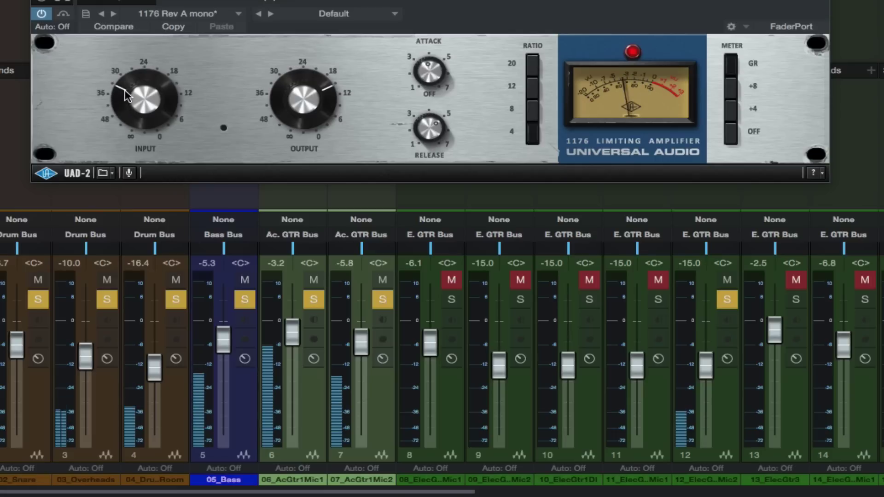
pyautogui.moveTo(314, 99); pyautogui.dragTo(316, 94)
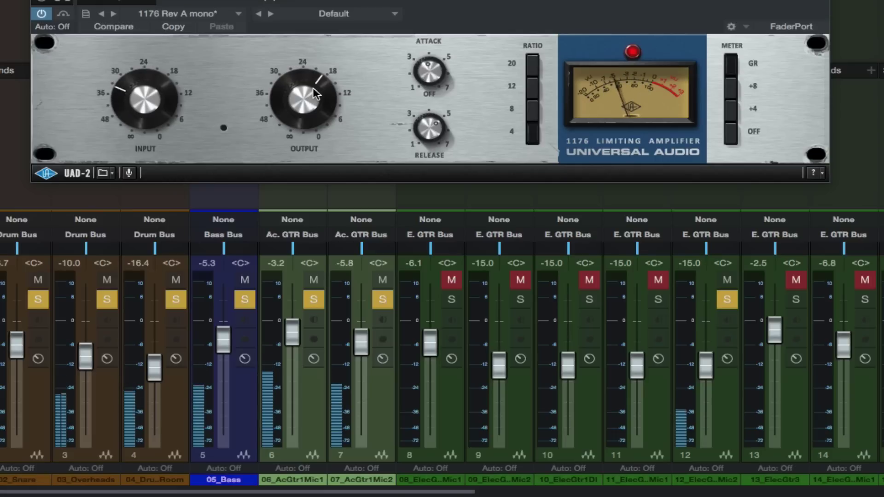
pyautogui.click(307, 422)
pyautogui.press('space')
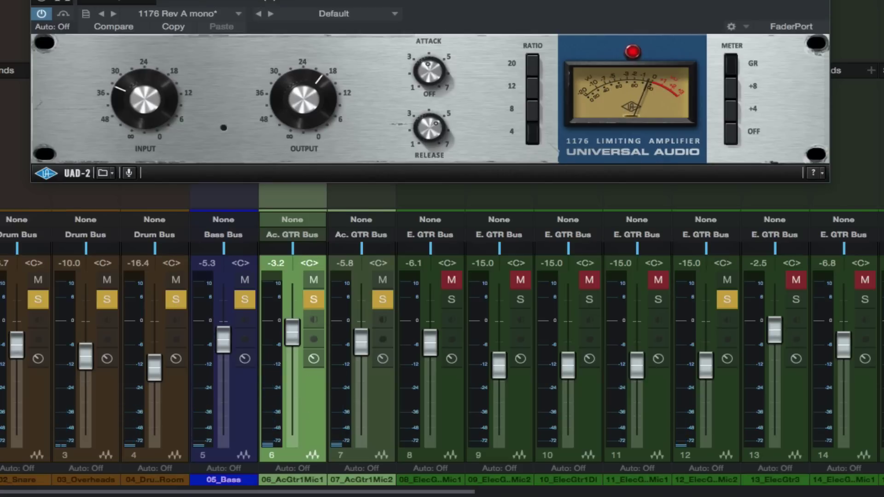
pyautogui.moveTo(443, 0); pyautogui.dragTo(443, 0)
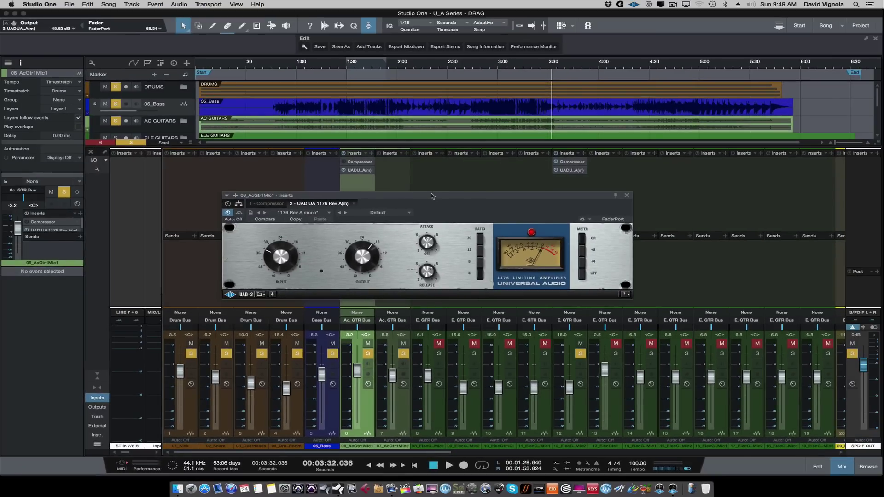
pyautogui.moveTo(431, 196); pyautogui.dragTo(429, 195)
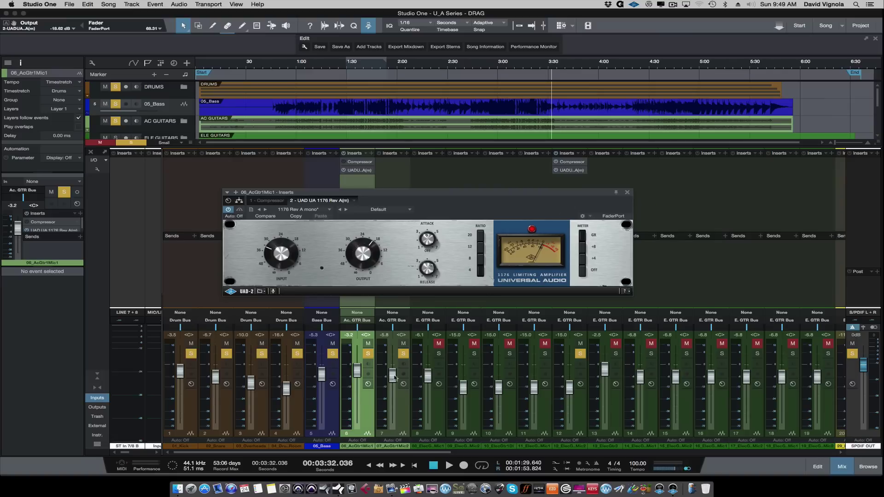
pyautogui.click(628, 192)
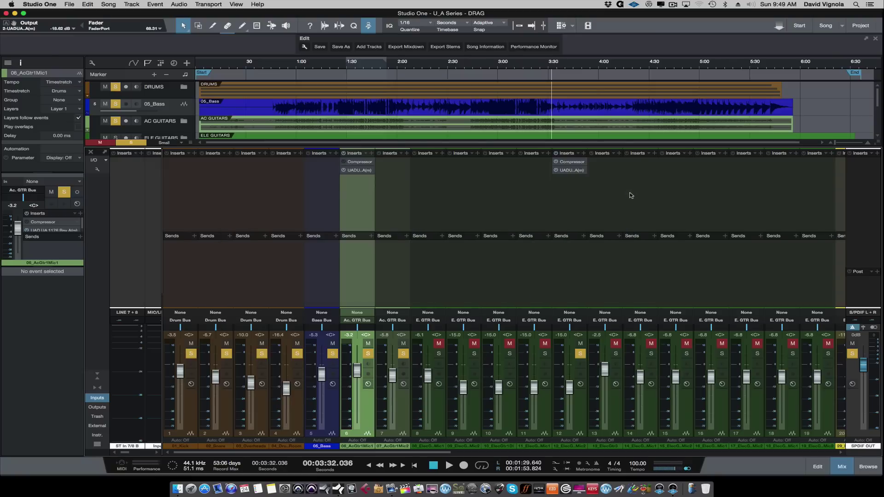
# - Show the browser, widen it slightly and display the effects sorted by vendor
pyautogui.click(868, 467)
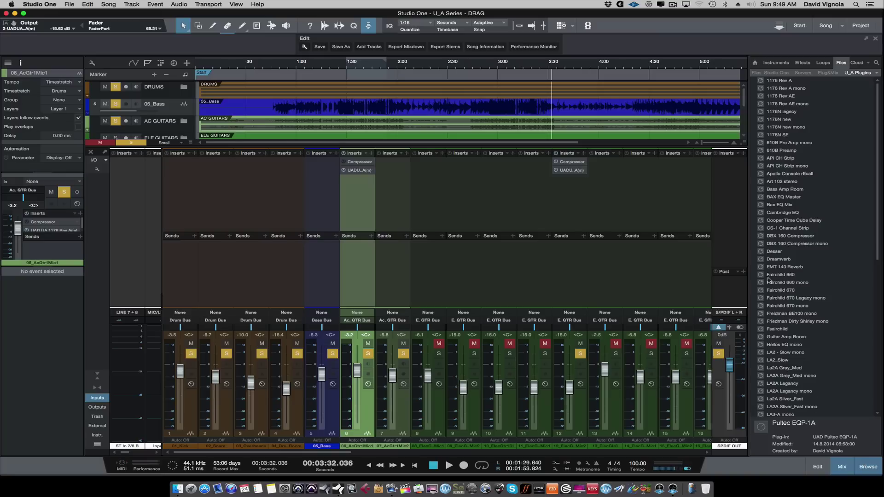
pyautogui.moveTo(750, 259); pyautogui.dragTo(721, 259)
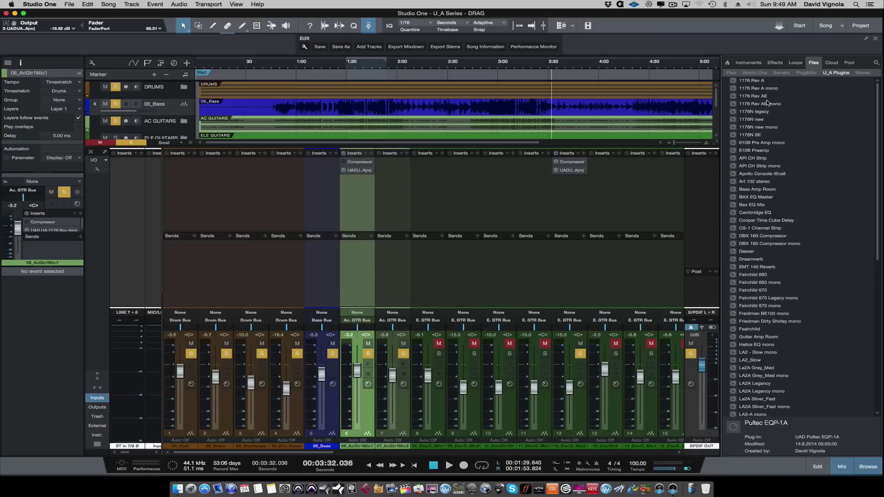
pyautogui.click(775, 63)
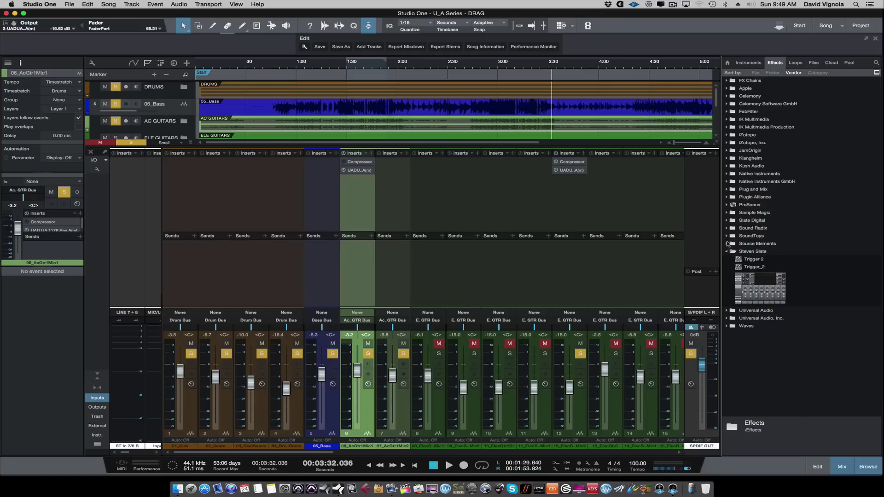
# - Expand the Slate Digital, Sample Magic, PreSonus, Plugin Alliance and Plug and Mix folders and look through the Plug and Mix effects
pyautogui.click(726, 221)
pyautogui.click(728, 211)
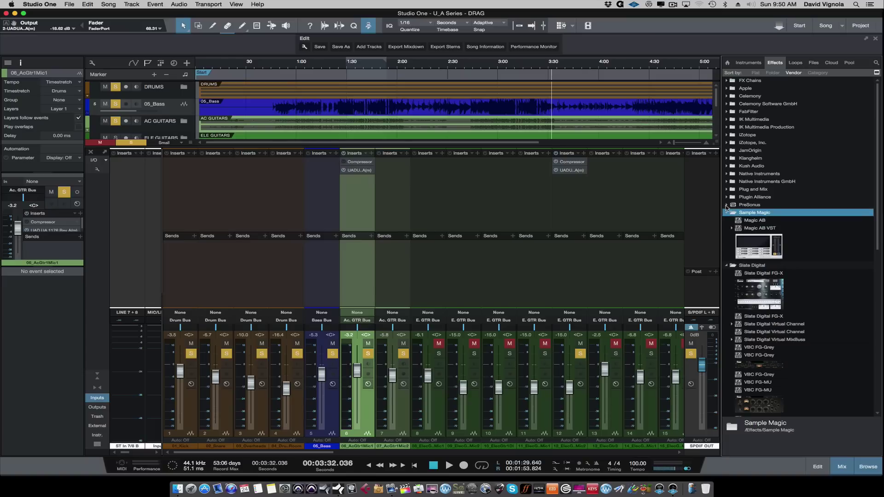
pyautogui.click(726, 205)
pyautogui.click(726, 197)
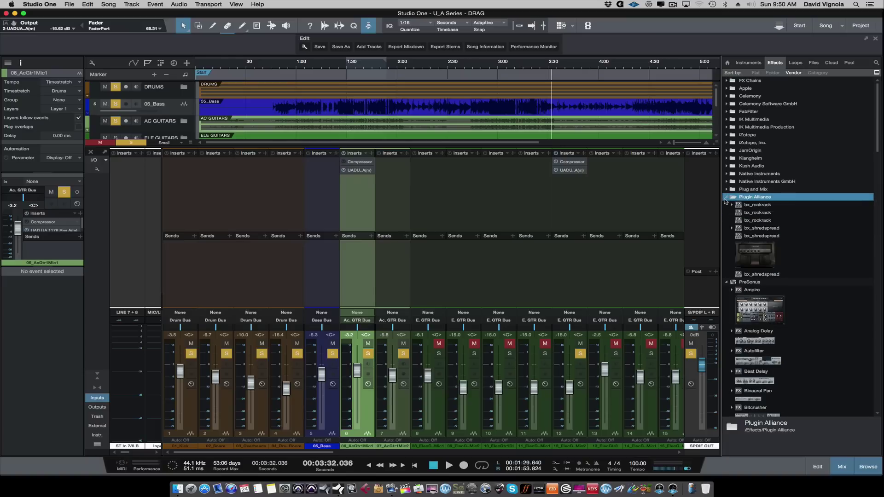
pyautogui.click(726, 197)
pyautogui.click(726, 189)
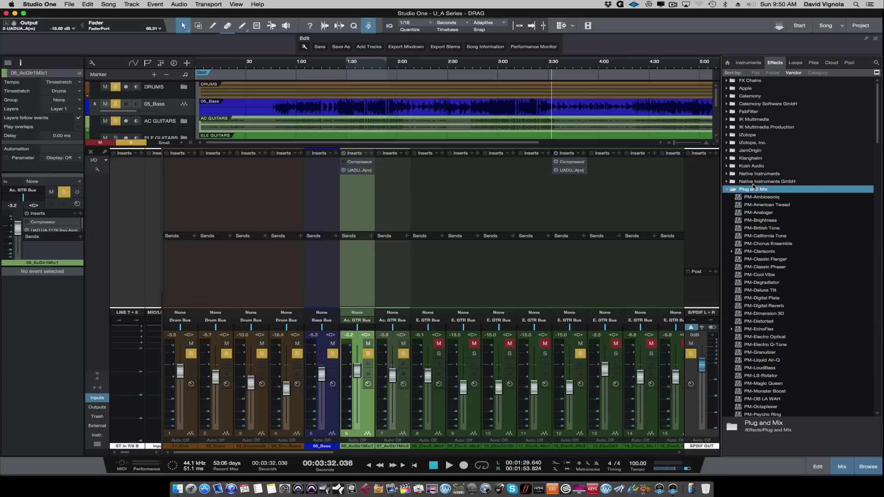
pyautogui.scroll(-3, 754, 238)
pyautogui.scroll(3, 754, 237)
pyautogui.scroll(-4, 748, 236)
pyautogui.scroll(4, 747, 236)
pyautogui.scroll(-10, 753, 249)
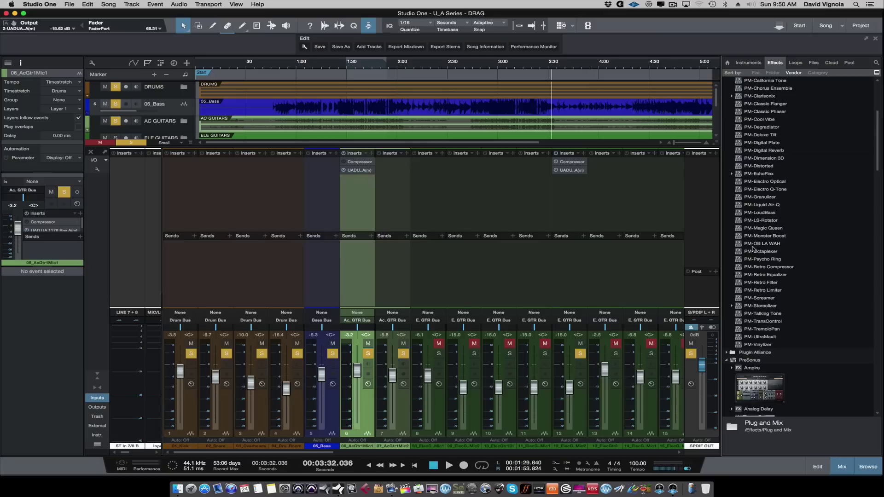
pyautogui.scroll(7, 754, 249)
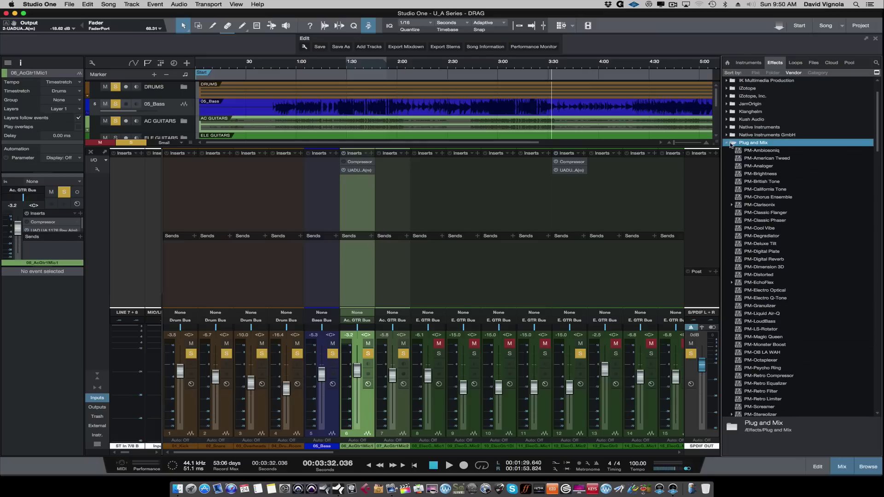
# - Collapse the Plug and Mix, PreSonus and Sample Magic vendor folders
pyautogui.click(727, 144)
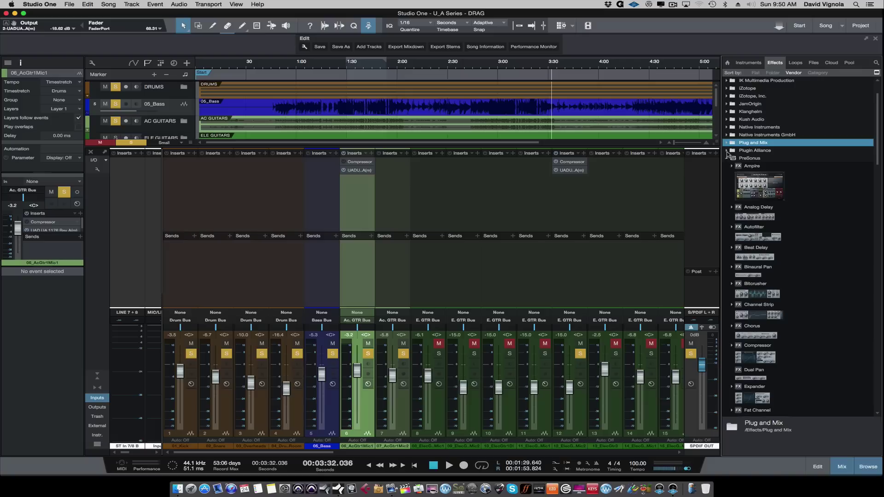
pyautogui.click(727, 158)
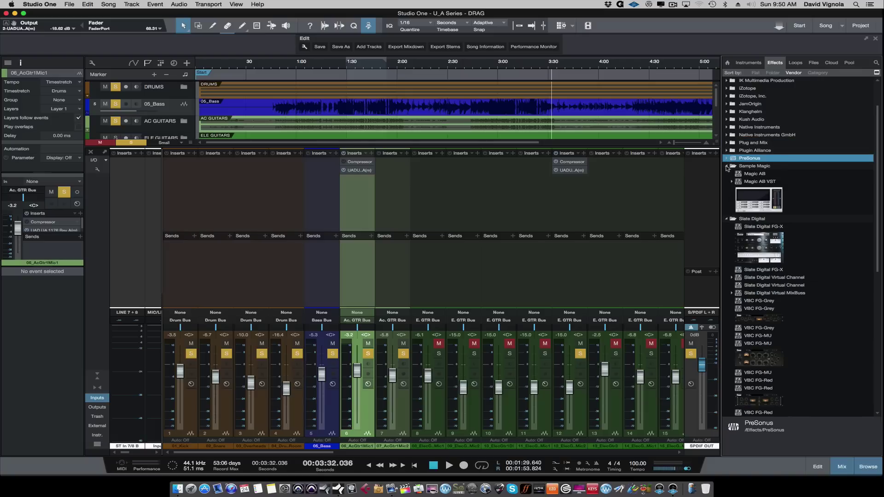
pyautogui.click(727, 166)
# - Look through the Universal Audio, Inc. effects and collapse that folder and Slate Digital
pyautogui.scroll(-10, 734, 223)
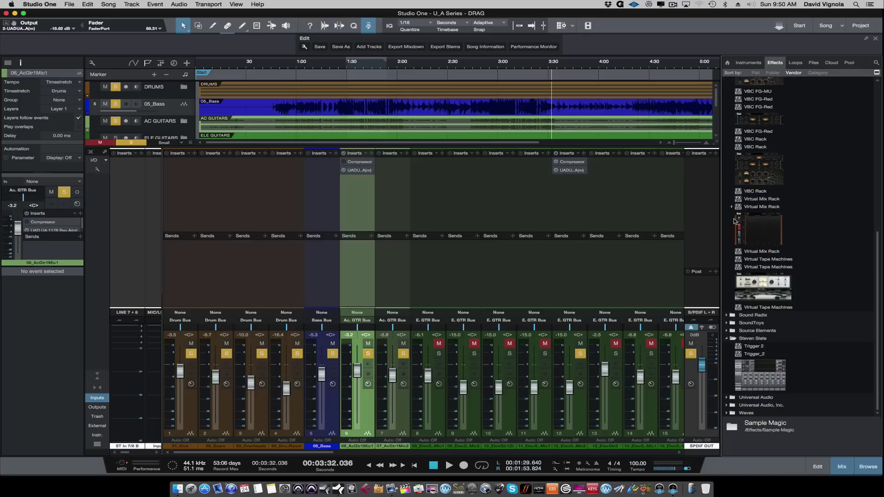
pyautogui.click(728, 406)
pyautogui.scroll(-10, 747, 343)
pyautogui.scroll(-15, 747, 343)
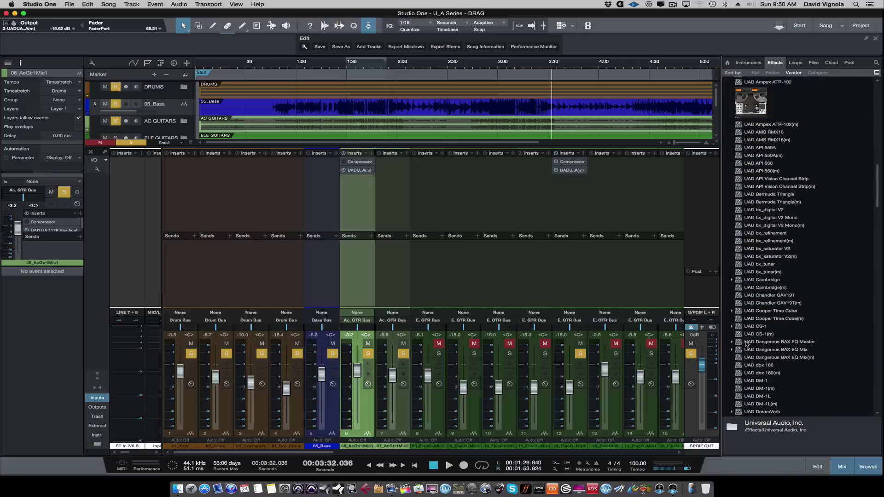
pyautogui.scroll(20, 747, 343)
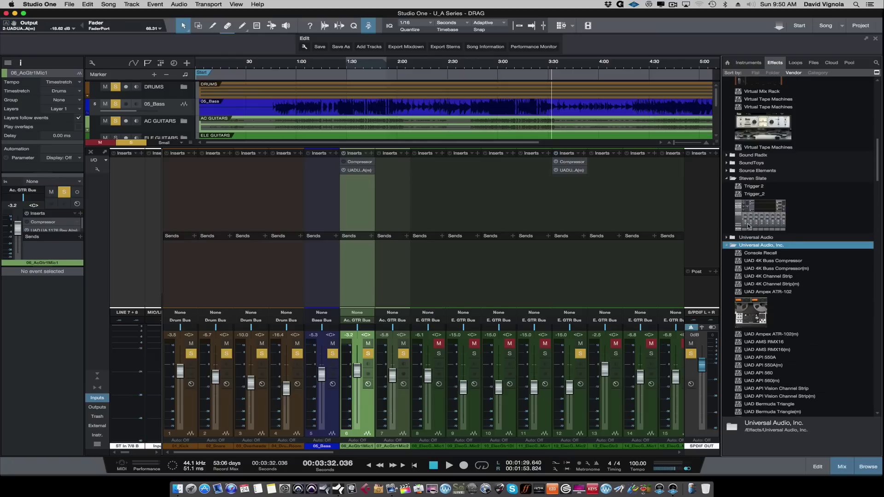
pyautogui.click(726, 245)
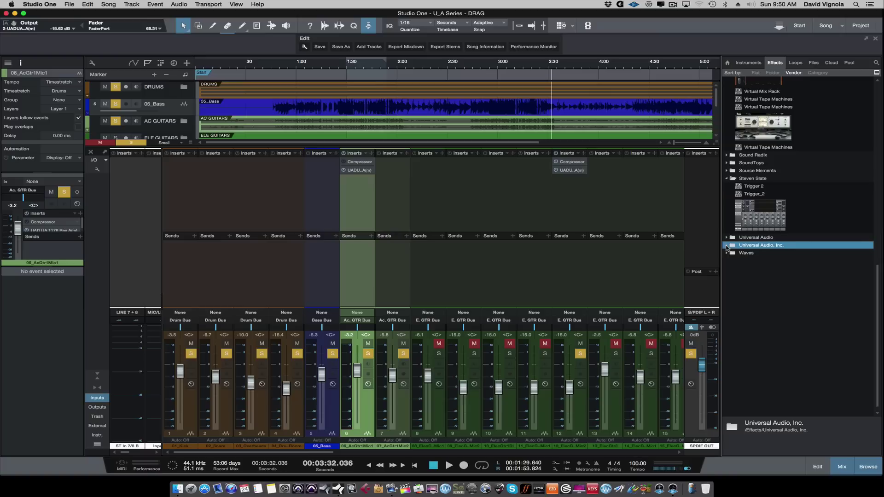
pyautogui.scroll(10, 733, 191)
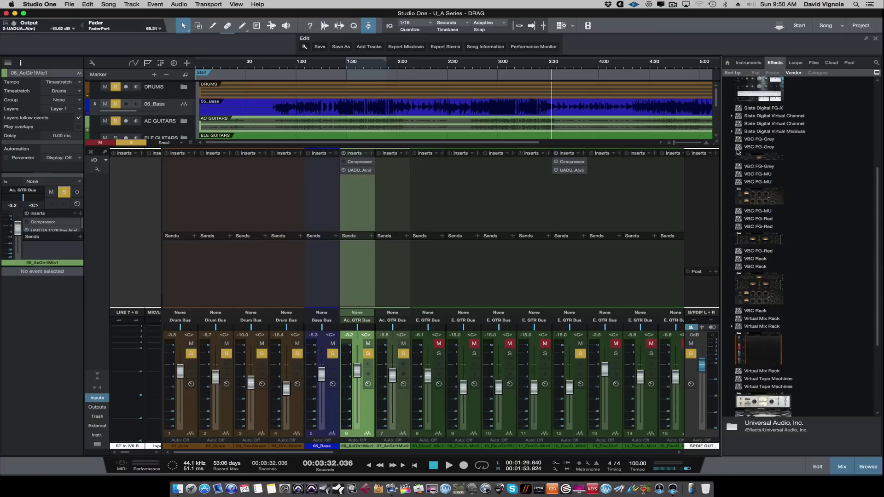
pyautogui.click(727, 190)
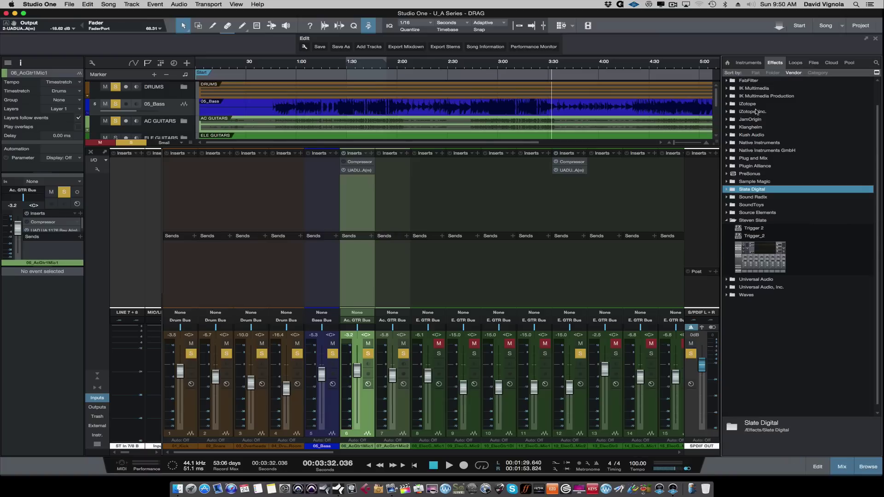
# - Compare the preset lists in the custom Plug&Mix, U_A Plugins and Waves file locations
pyautogui.click(811, 63)
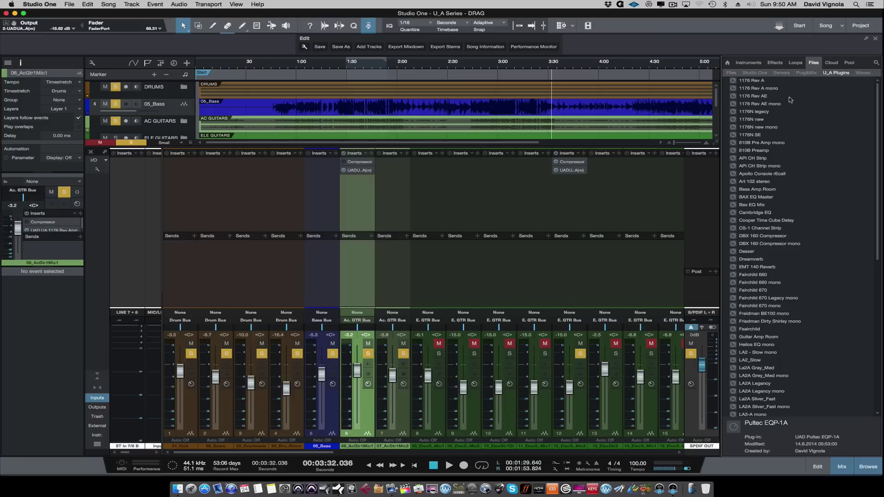
pyautogui.click(806, 73)
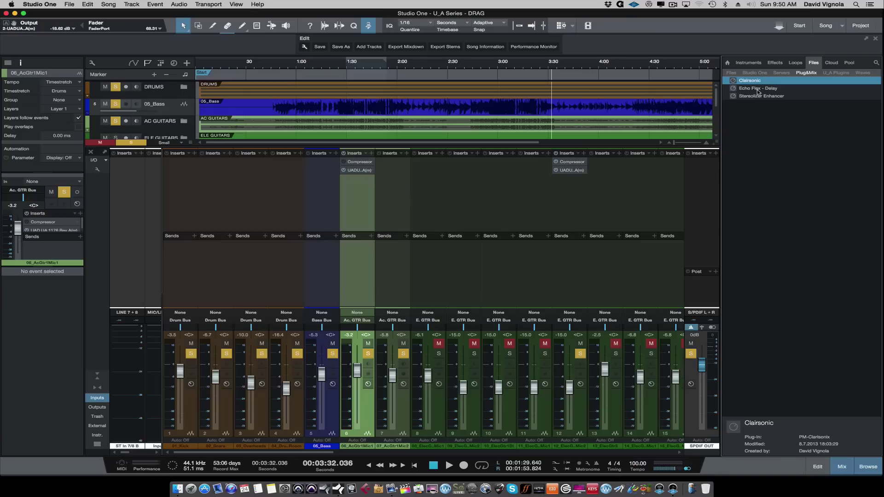
pyautogui.click(829, 73)
pyautogui.scroll(-10, 755, 133)
pyautogui.scroll(10, 756, 133)
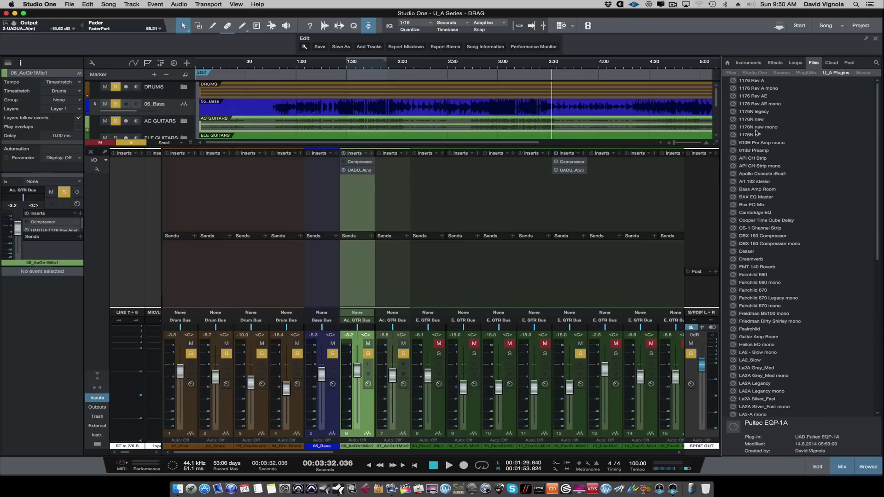
pyautogui.click(863, 73)
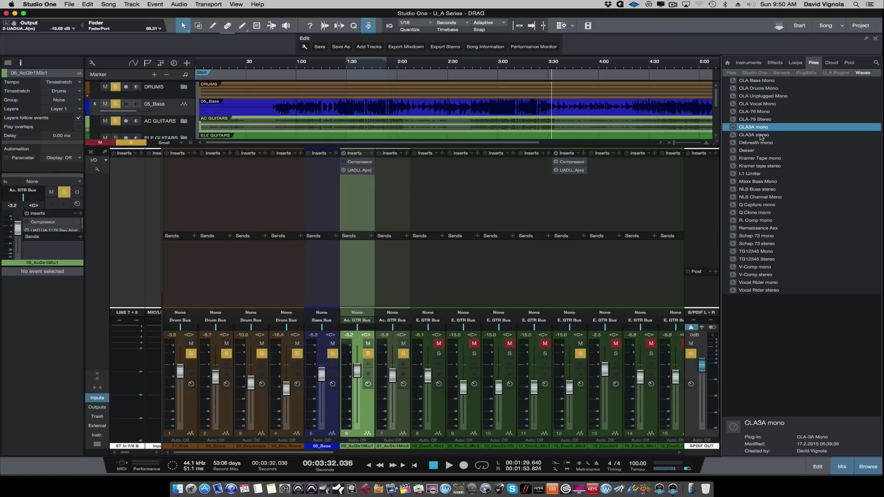
pyautogui.click(838, 73)
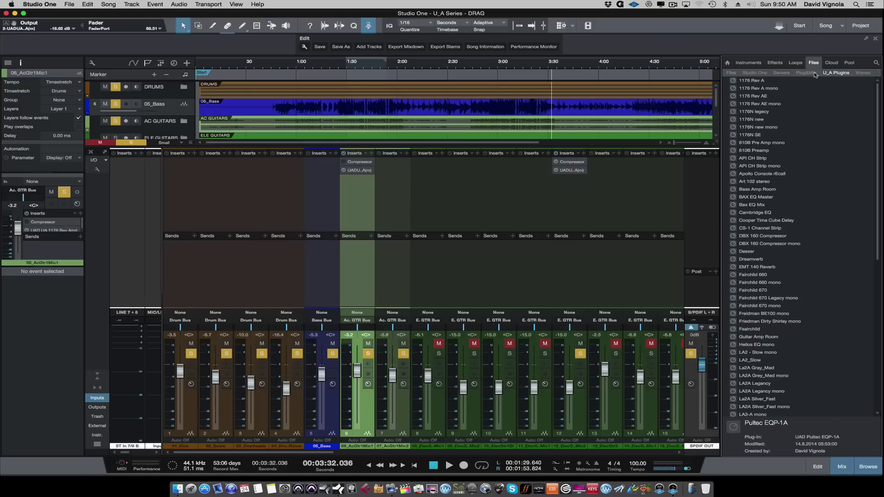
pyautogui.click(806, 74)
pyautogui.click(836, 73)
# - Return to the vendor-sorted effects, then collapse and re-expand the Steven Slate folder
pyautogui.click(776, 64)
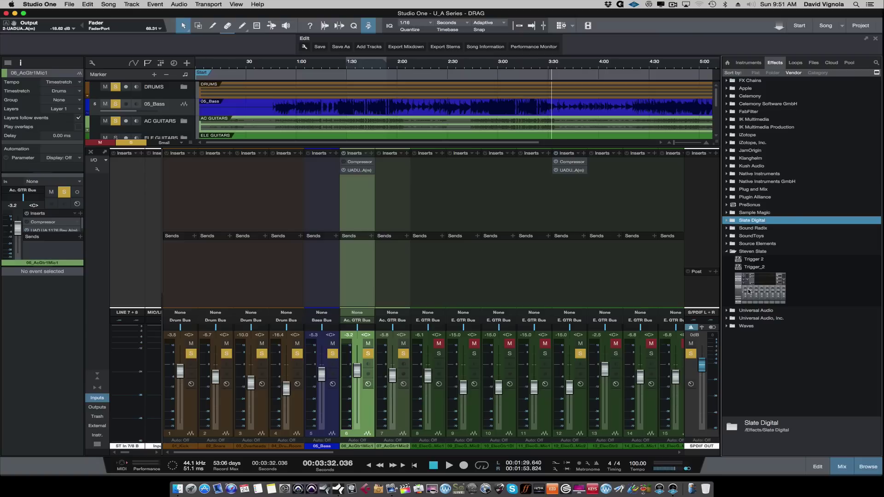
pyautogui.click(727, 252)
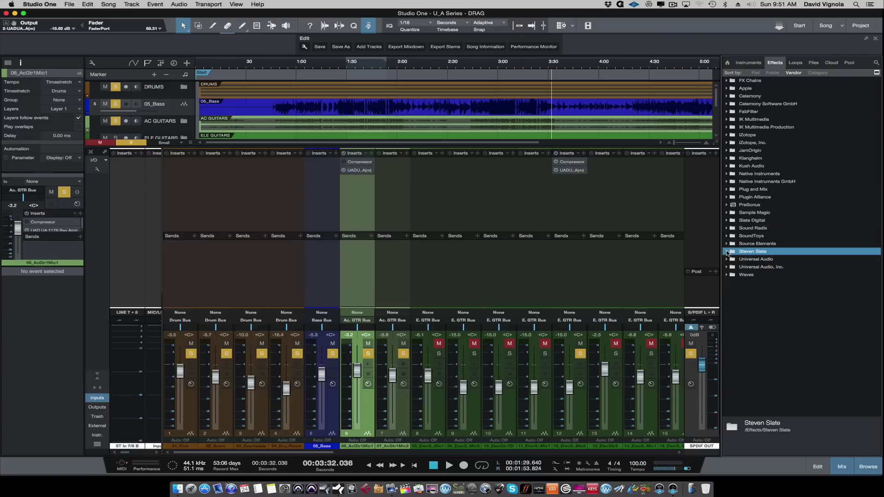
pyautogui.click(727, 251)
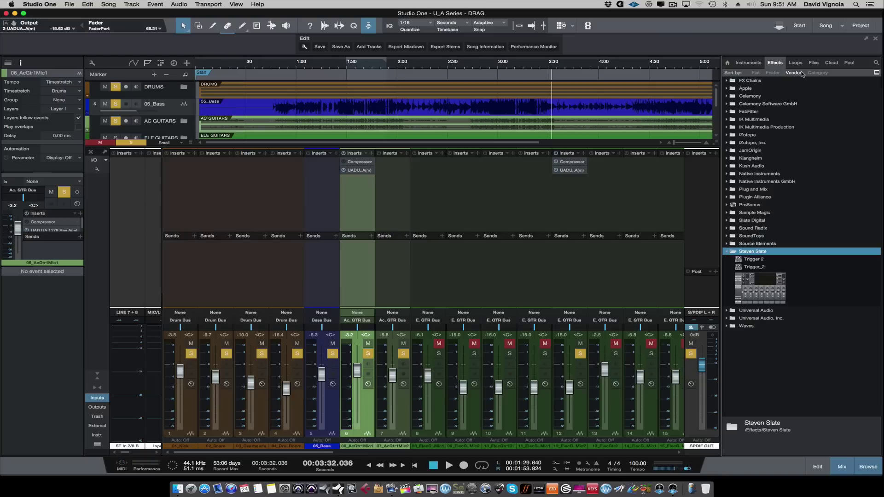
# - Return to the U_A Plugins file location and select the 610B Preamp preset
pyautogui.click(814, 64)
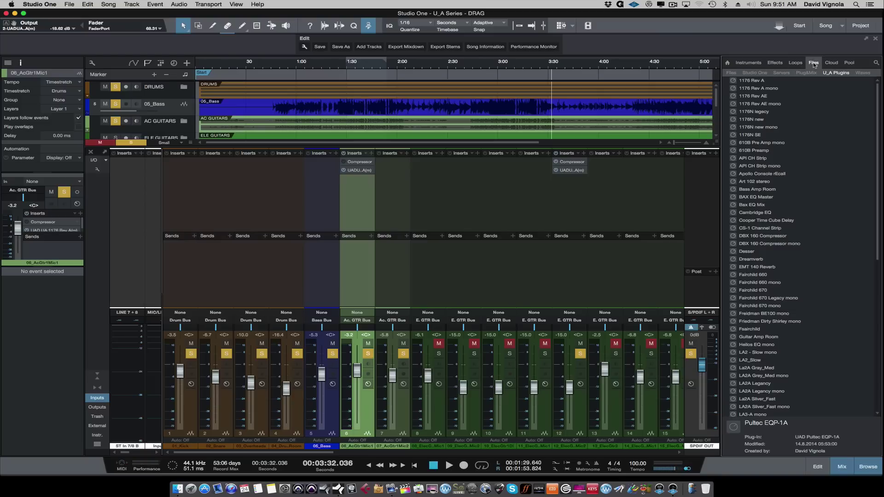
pyautogui.click(755, 151)
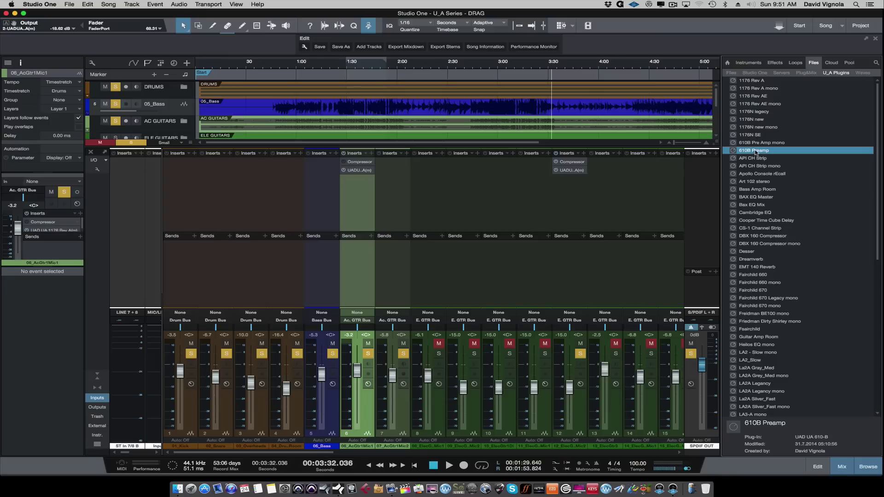
# - Insert the 610B Preamp preset on the 09_ElecGtr1Mic2 channel and update its plug-in thumbnail
pyautogui.moveTo(752, 151); pyautogui.dragTo(460, 166)
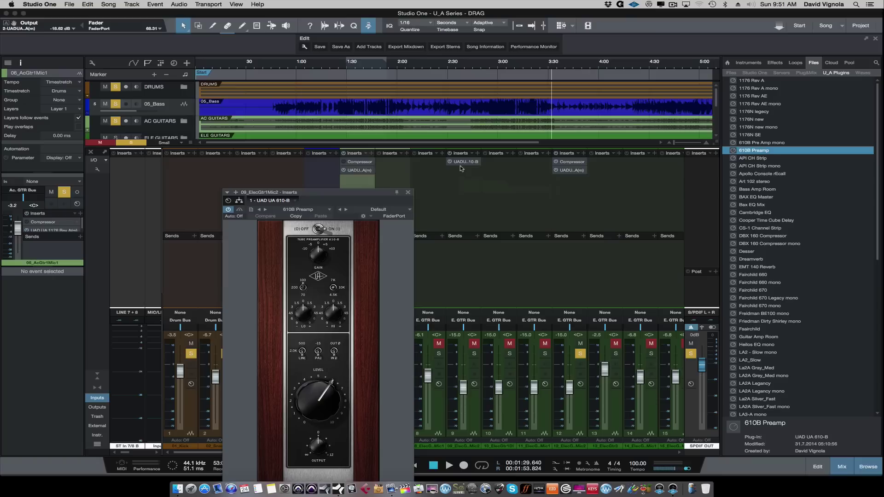
pyautogui.moveTo(318, 190); pyautogui.dragTo(350, 97)
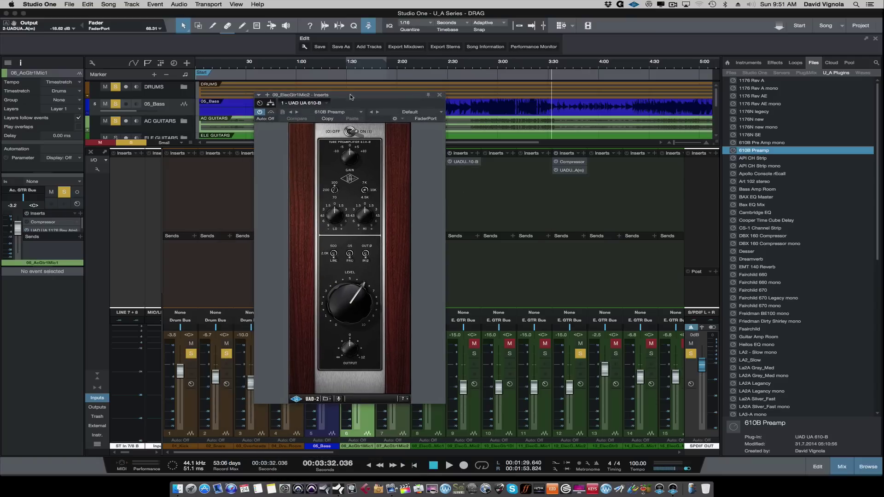
pyautogui.click(327, 104)
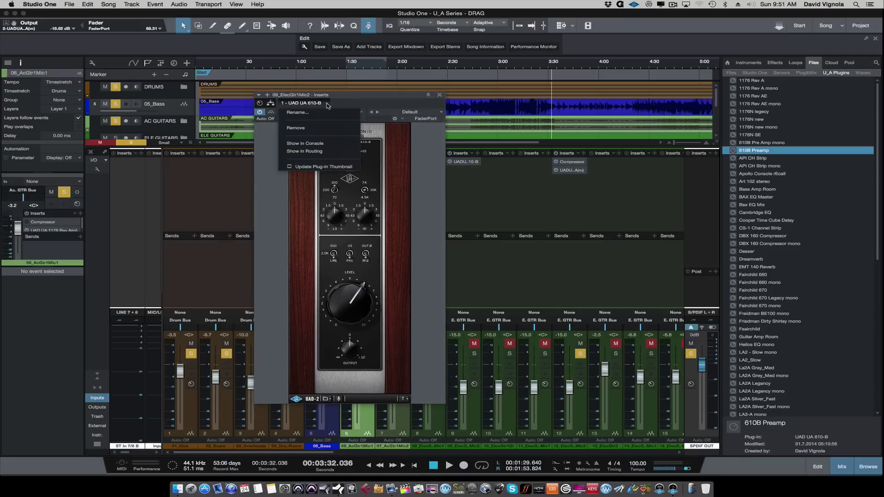
pyautogui.click(316, 167)
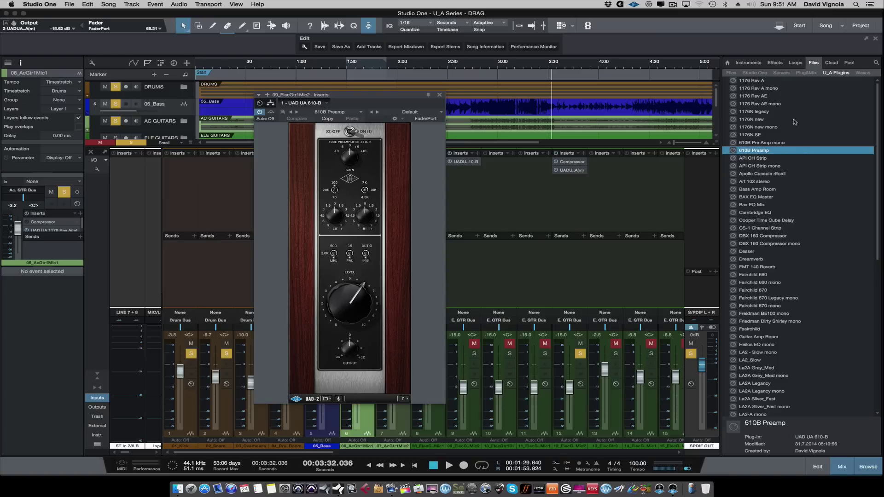
pyautogui.click(439, 95)
# - Look through the Universal Audio folder in the vendor-sorted effects, and collapse it and the Steven Slate folder
pyautogui.click(775, 63)
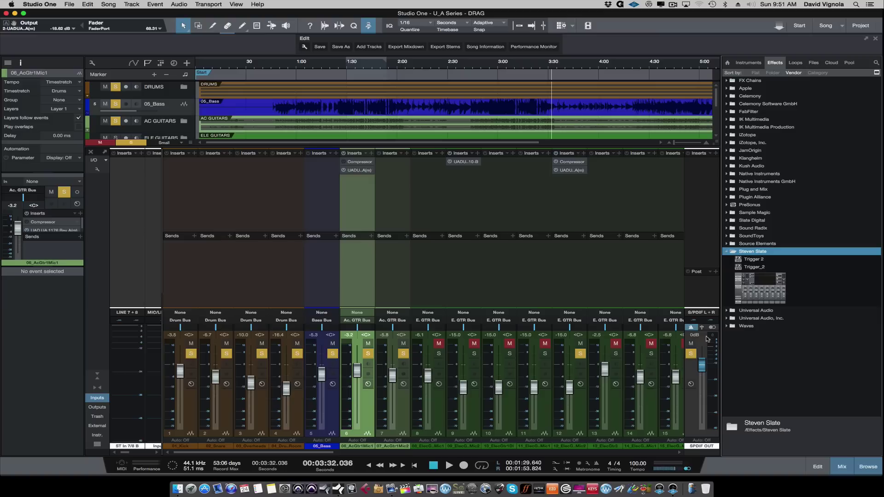
pyautogui.click(727, 312)
pyautogui.scroll(-4, 742, 318)
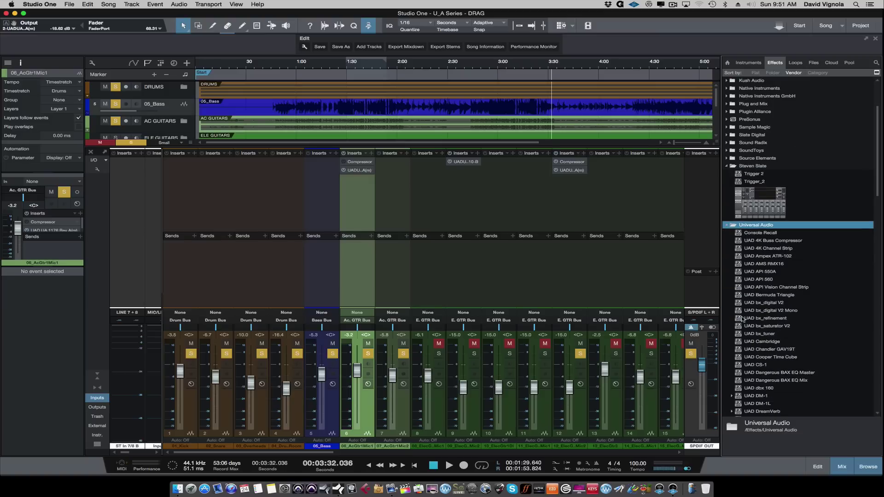
pyautogui.scroll(-10, 742, 318)
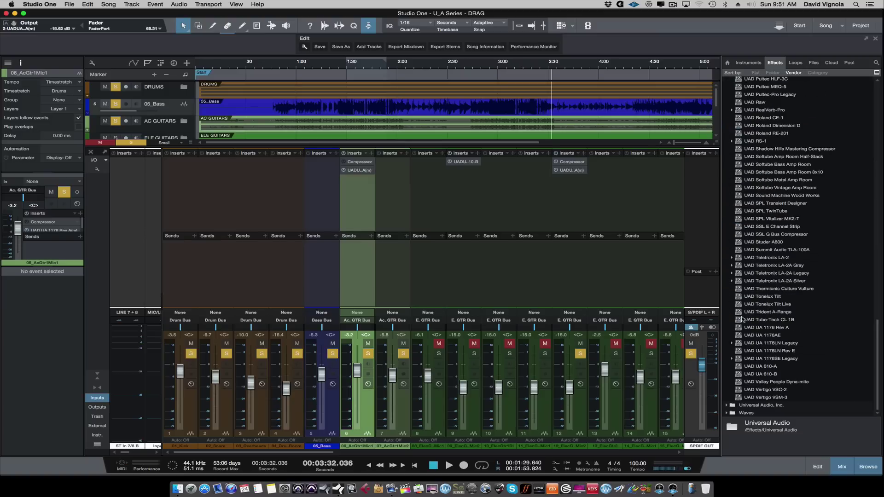
pyautogui.scroll(12, 743, 318)
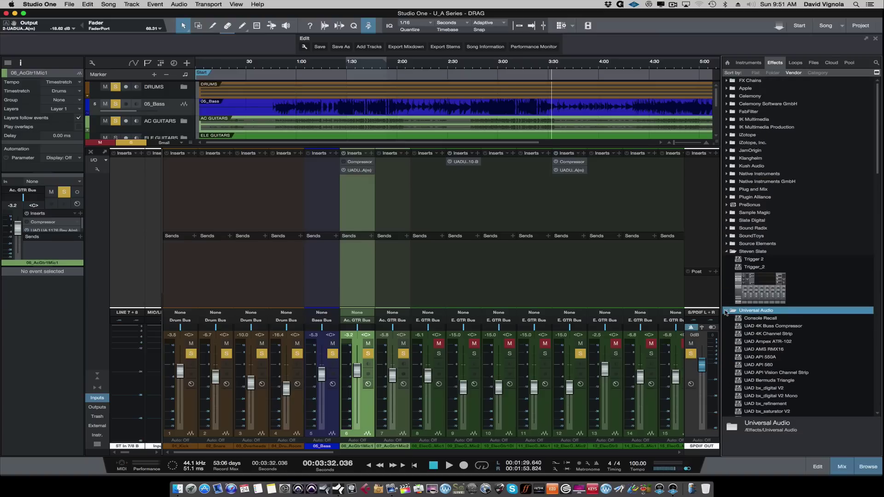
pyautogui.click(726, 312)
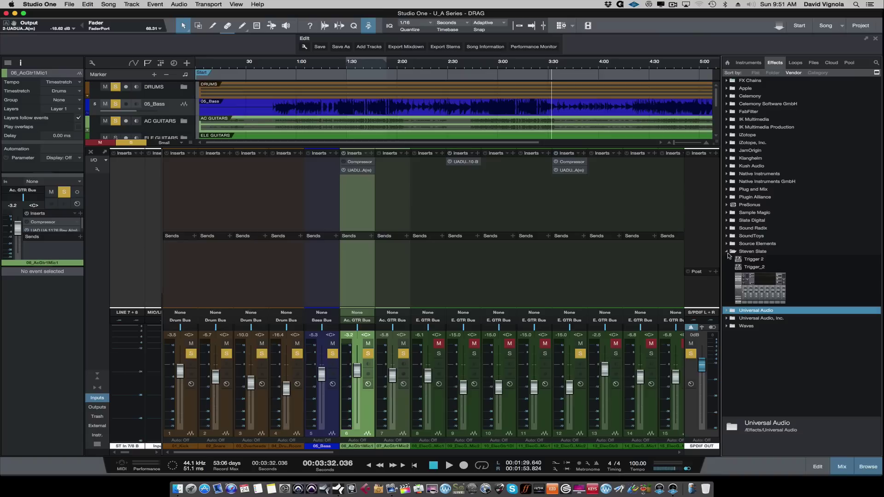
pyautogui.click(727, 252)
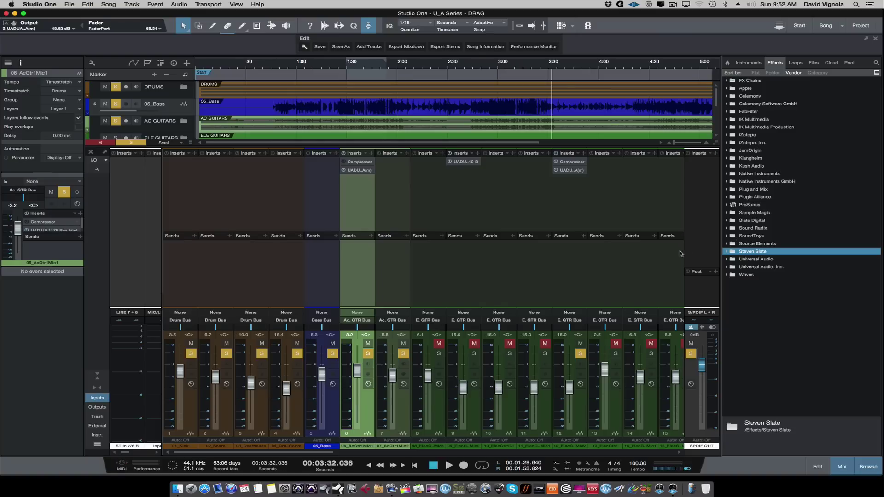
# - Enlarge the arrangement area by hiding the browser and shrinking the console, and increase the 05_Bass track's height
pyautogui.click(868, 466)
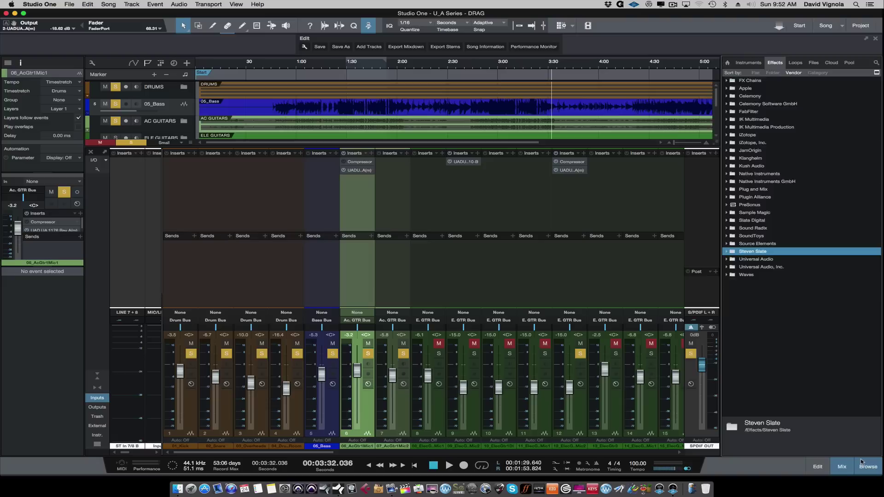
pyautogui.click(101, 377)
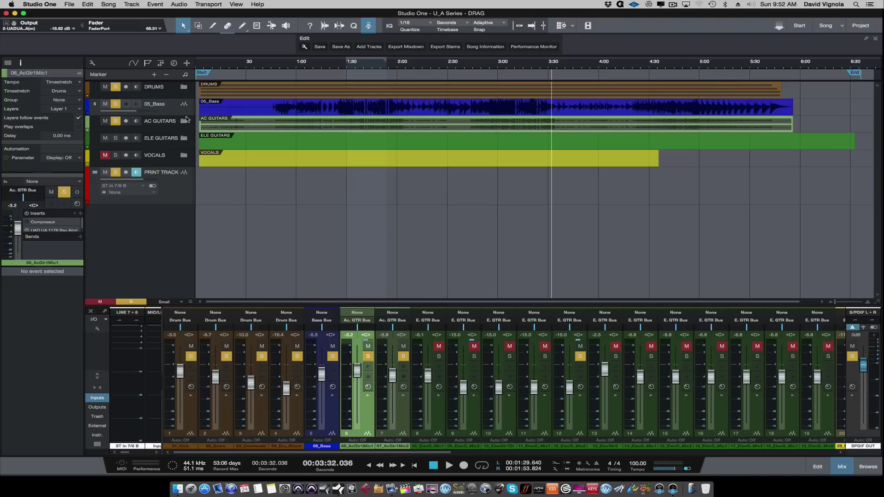
pyautogui.moveTo(187, 116); pyautogui.dragTo(187, 179)
pyautogui.click(230, 141)
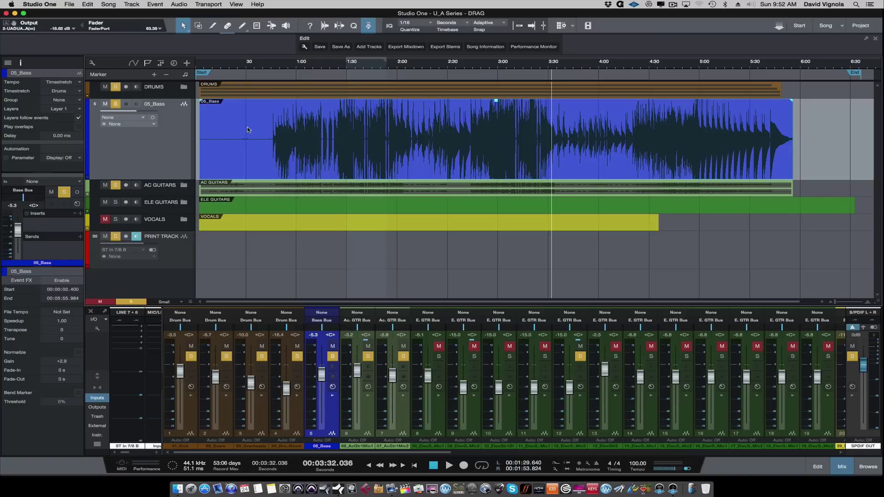
# - Try shifting the 05_Bass event and dragging at its fade-out end, undoing each move
pyautogui.rightClick(320, 120)
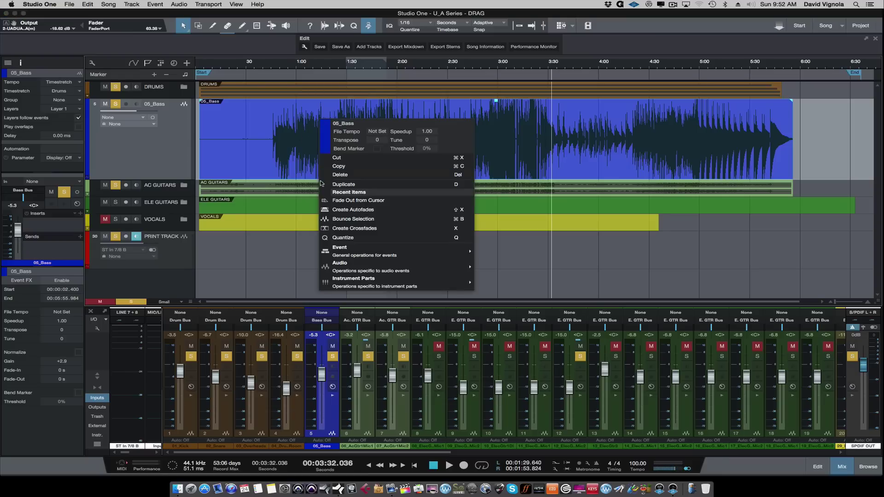
pyautogui.click(303, 147)
pyautogui.moveTo(303, 143); pyautogui.dragTo(326, 143)
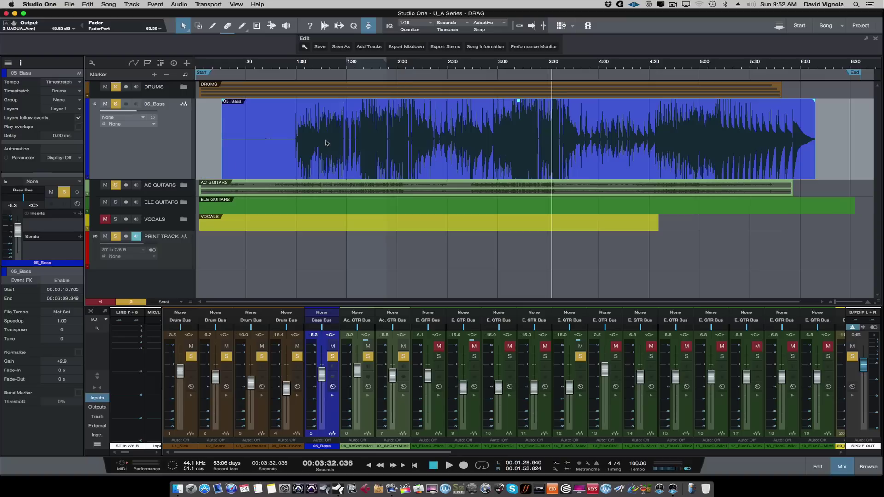
pyautogui.press('super+z')
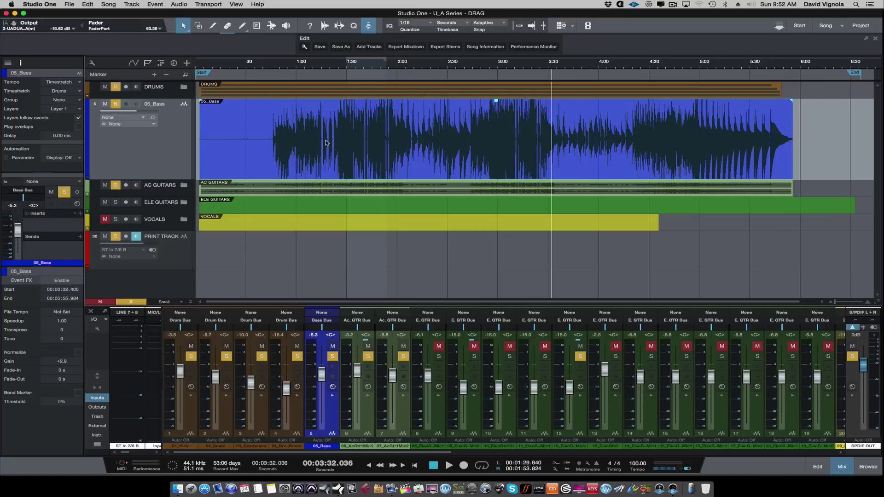
pyautogui.moveTo(327, 134)
pyautogui.mouseDown()
pyautogui.moveTo(316, 137)
pyautogui.moveTo(328, 133)
pyautogui.mouseUp()
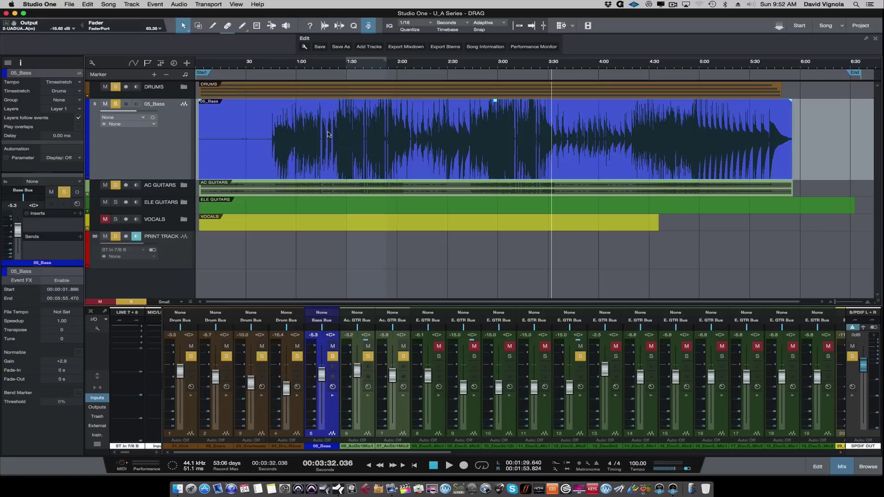
pyautogui.press('super+z')
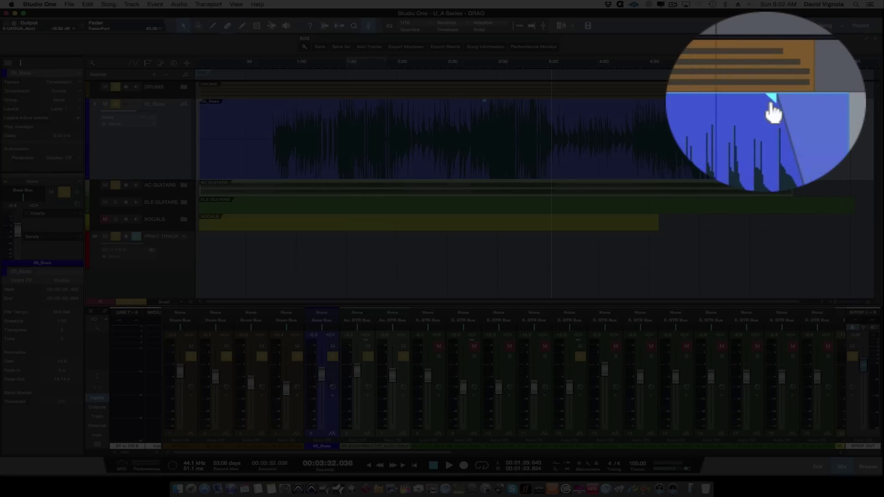
pyautogui.moveTo(791, 111); pyautogui.dragTo(784, 114)
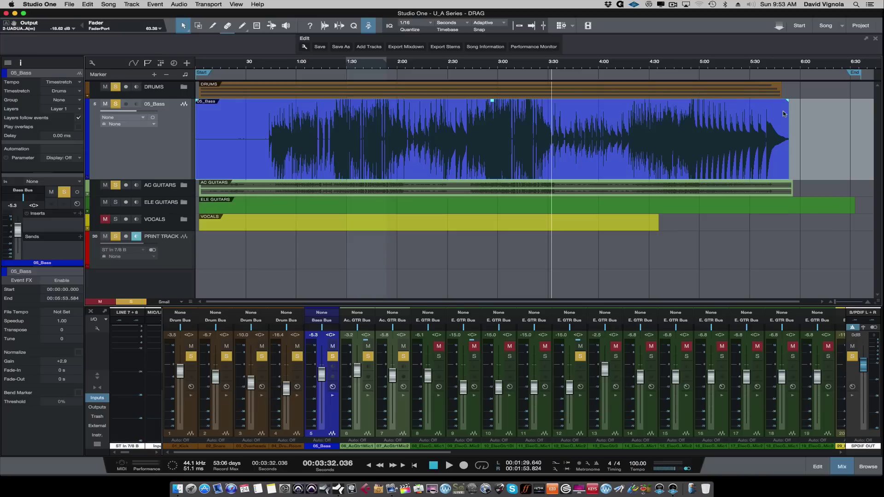
pyautogui.press('super+z')
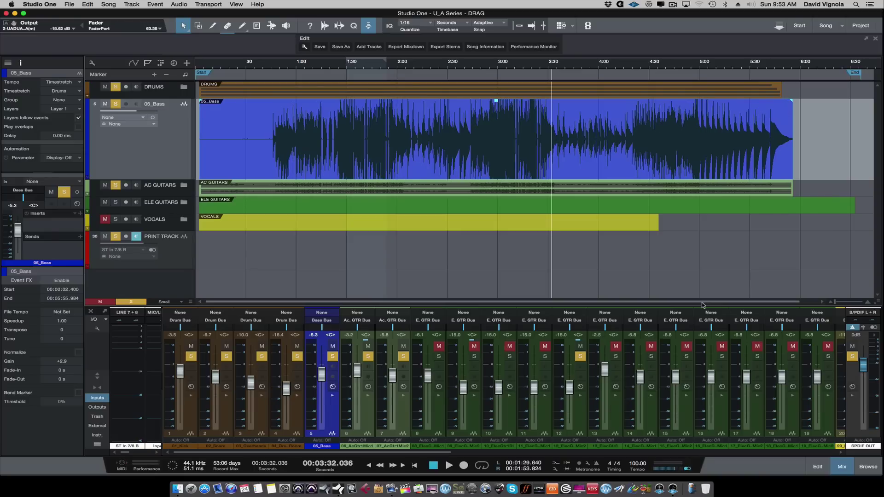
# - Reduce the height of the 05_Bass track slightly
pyautogui.moveTo(612, 303)
pyautogui.mouseDown()
pyautogui.moveTo(653, 304)
pyautogui.moveTo(613, 308)
pyautogui.mouseUp()
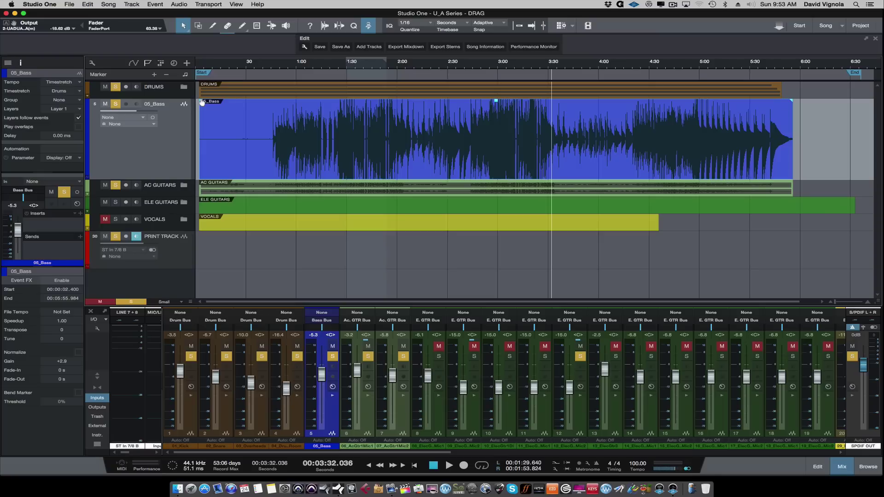
pyautogui.moveTo(175, 180)
pyautogui.mouseDown()
pyautogui.moveTo(180, 144)
pyautogui.moveTo(181, 187)
pyautogui.moveTo(182, 143)
pyautogui.moveTo(183, 173)
pyautogui.mouseUp()
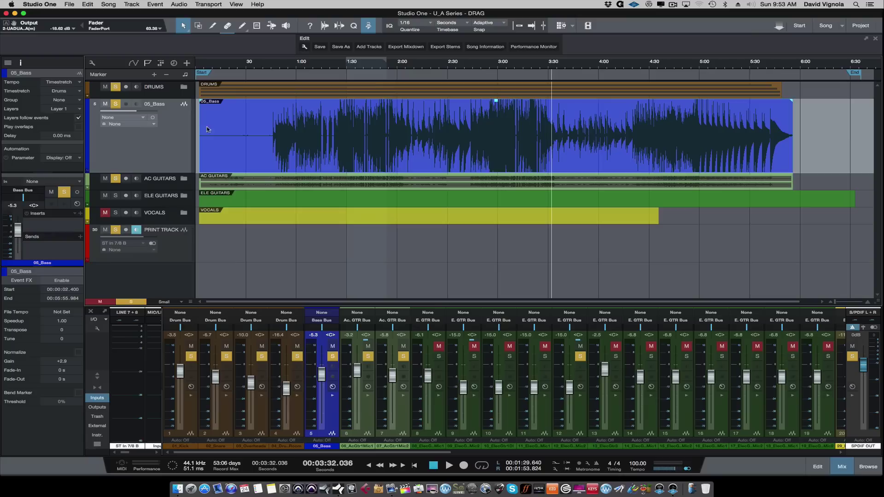
# - Try moving and deleting the 05_Bass event, undoing both changes
pyautogui.moveTo(257, 122); pyautogui.dragTo(261, 122)
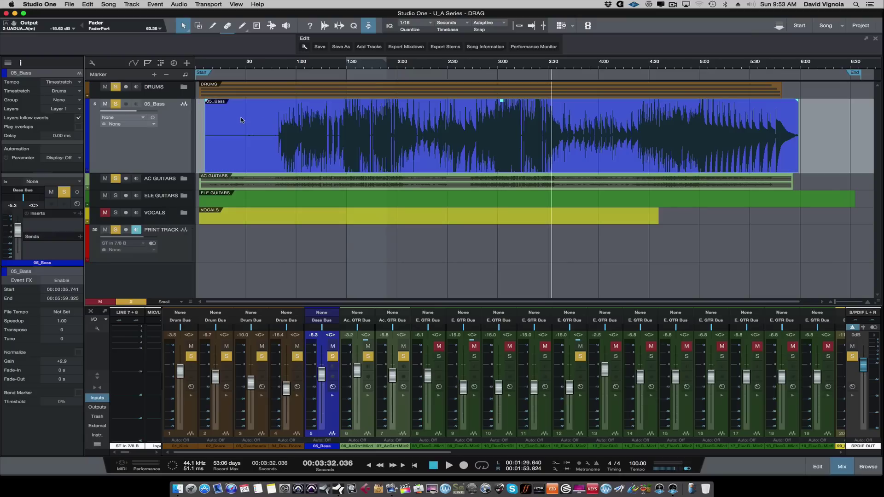
pyautogui.press('super+z')
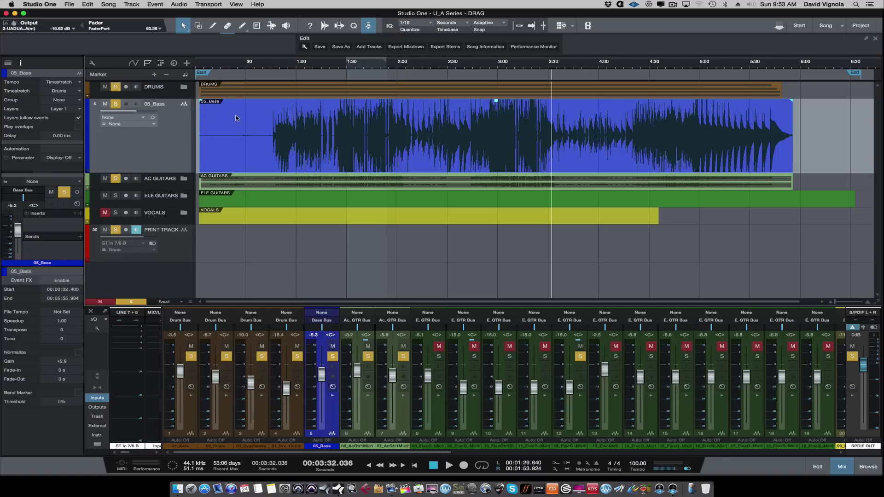
pyautogui.press('Delete')
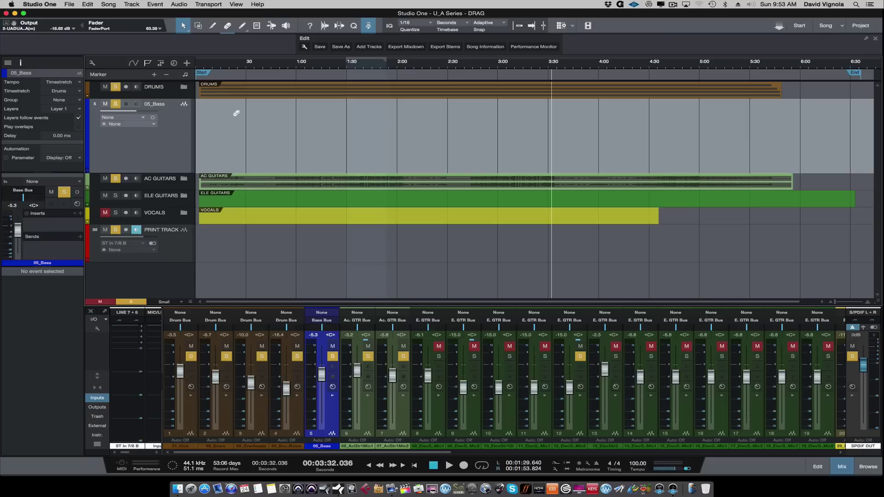
pyautogui.press('super+z')
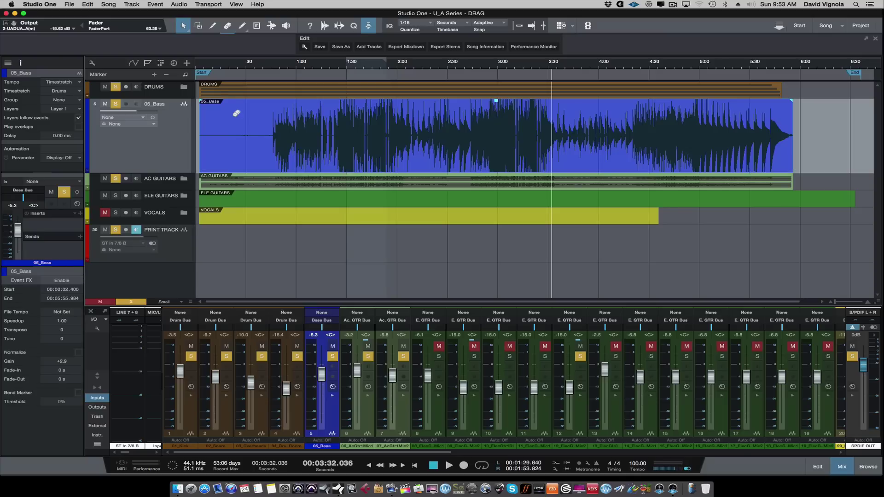
# - Set the Arrow tool's alternative Command-key tool to the Split Tool
pyautogui.click(185, 29)
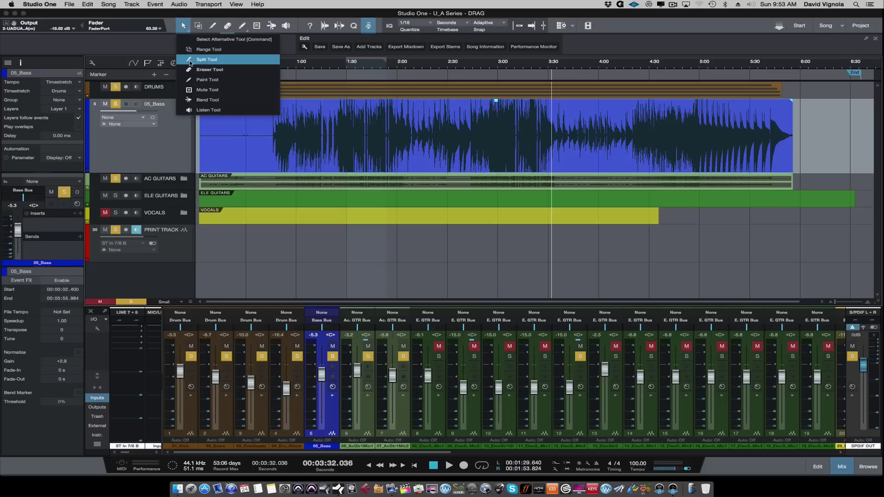
pyautogui.click(190, 60)
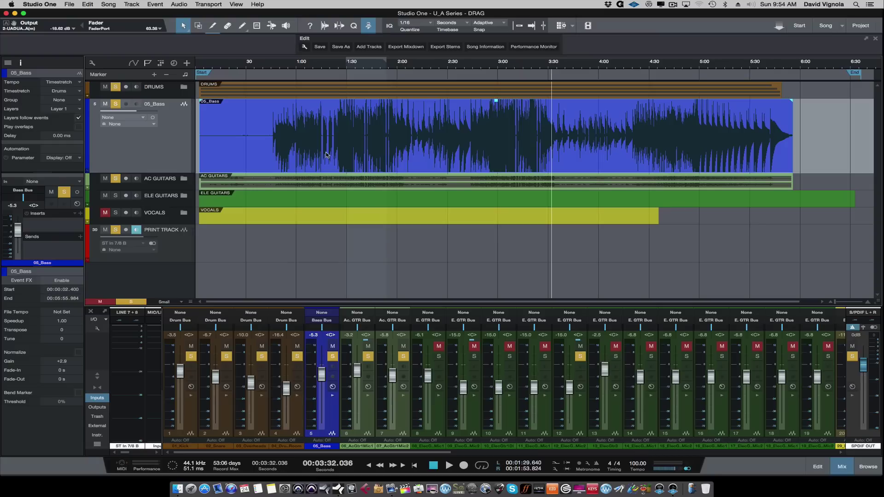
# - Expand the console to its large view and add a Plate send to channel 4
pyautogui.click(97, 377)
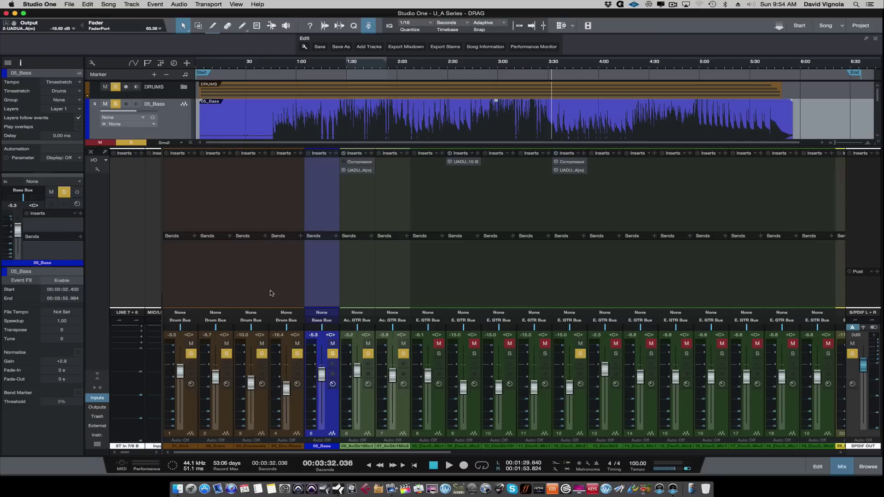
pyautogui.click(300, 237)
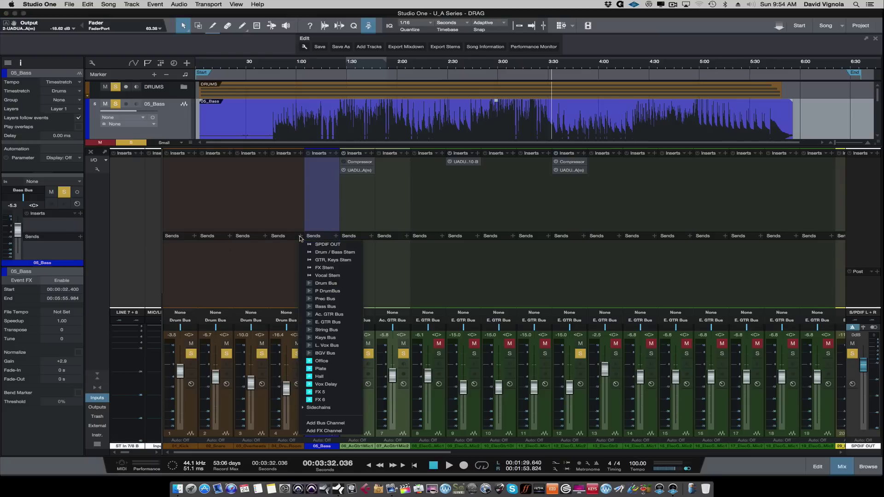
pyautogui.click(310, 370)
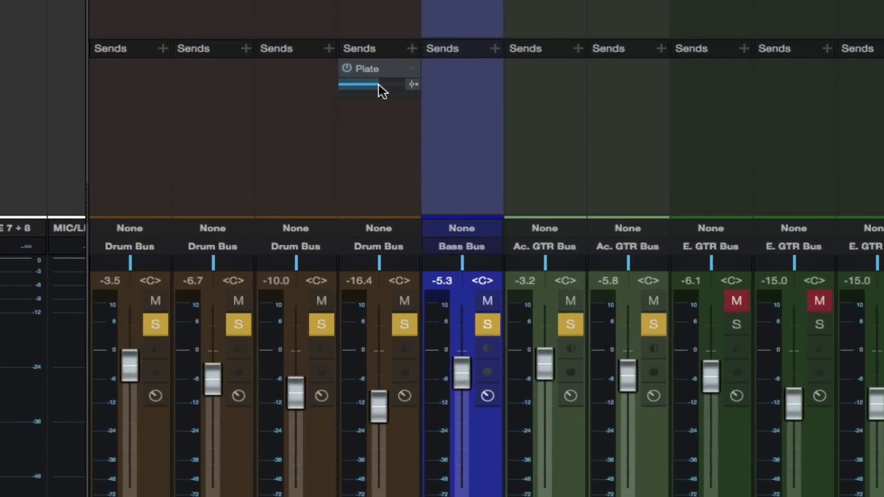
# - Adjust the Plate send level on channel 4 and raise the channel's fader to -7.4 dB
pyautogui.moveTo(379, 85); pyautogui.dragTo(383, 85)
pyautogui.rightClick(384, 84)
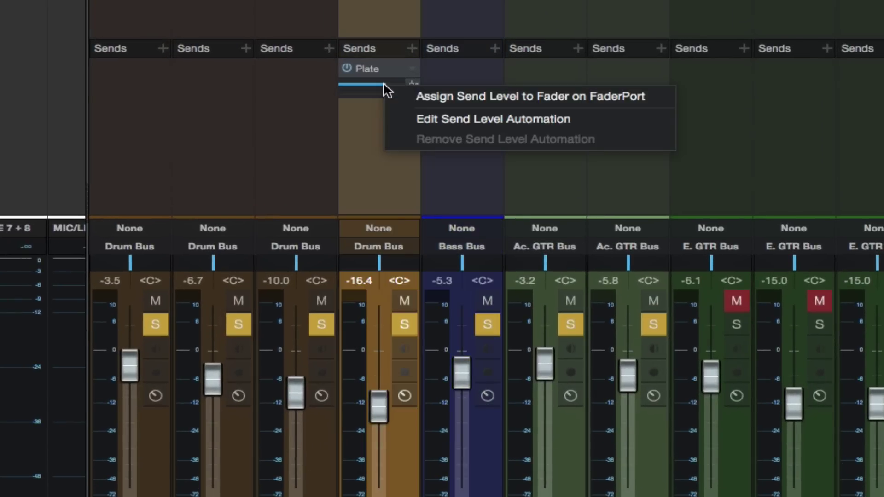
pyautogui.click(365, 107)
pyautogui.moveTo(381, 86); pyautogui.dragTo(386, 84)
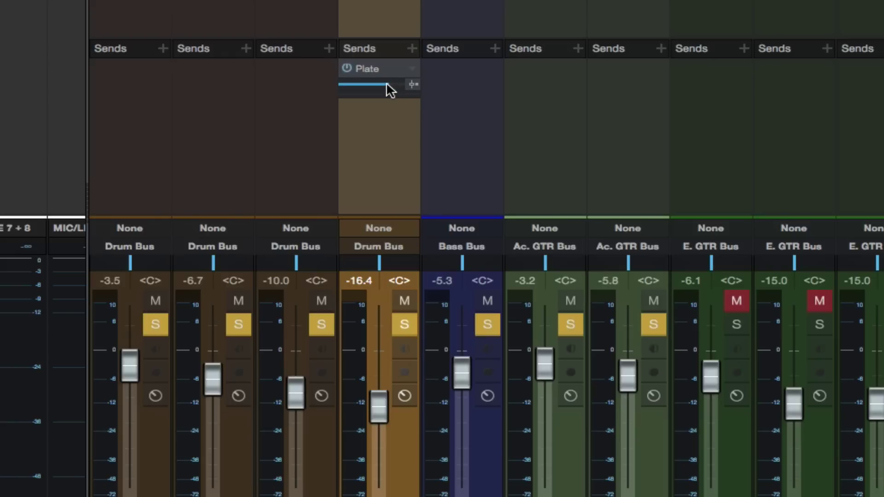
pyautogui.moveTo(390, 88); pyautogui.dragTo(384, 85)
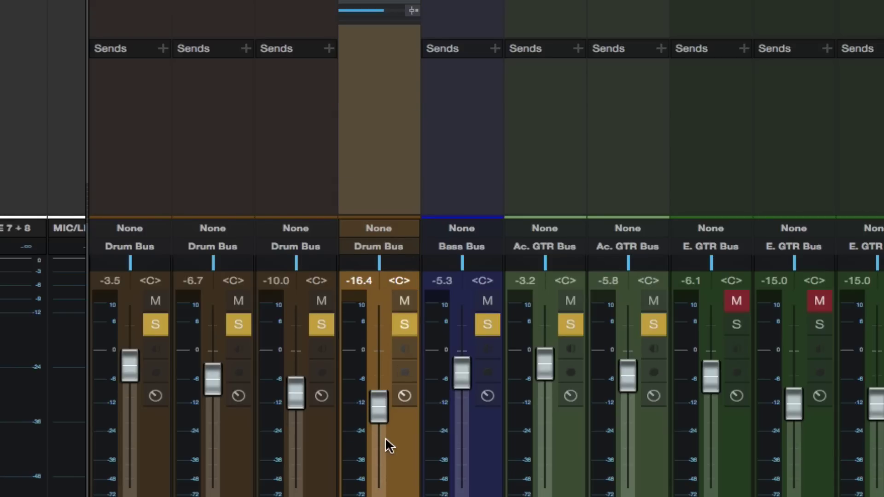
pyautogui.moveTo(377, 420); pyautogui.dragTo(378, 381)
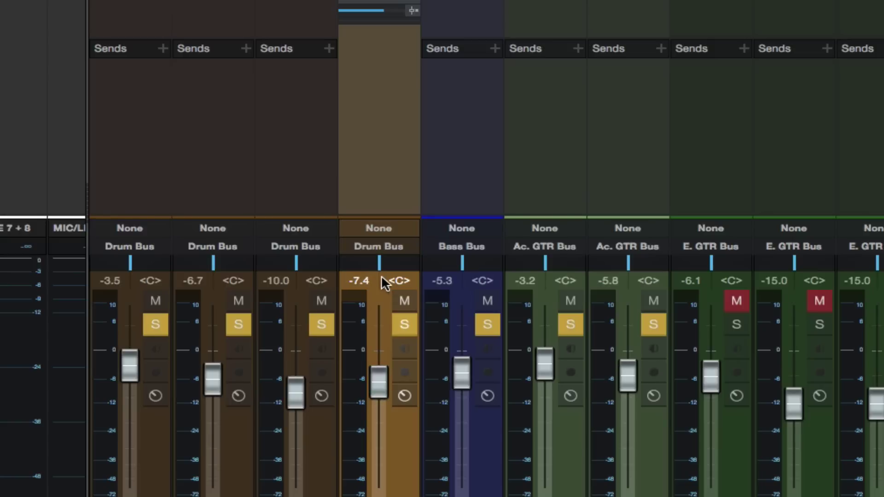
# - Resize the console's Sends section and fine-tune the Plate send level on channel 4
pyautogui.scroll(3, 385, 36)
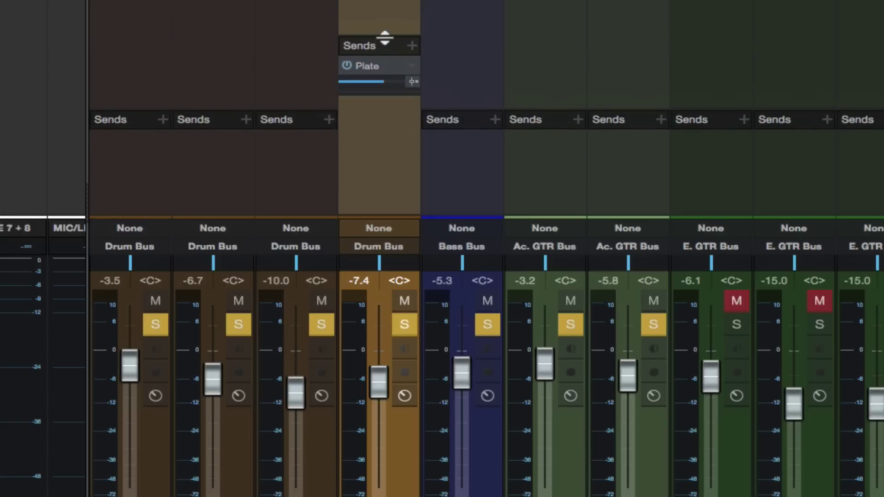
pyautogui.scroll(-3, 385, 36)
pyautogui.scroll(3, 382, 40)
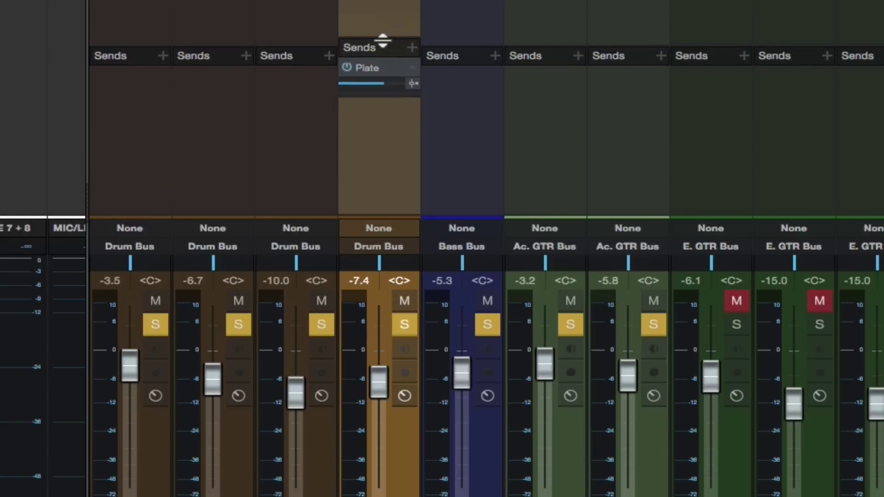
pyautogui.moveTo(377, 87)
pyautogui.mouseDown()
pyautogui.moveTo(390, 89)
pyautogui.moveTo(383, 88)
pyautogui.mouseUp()
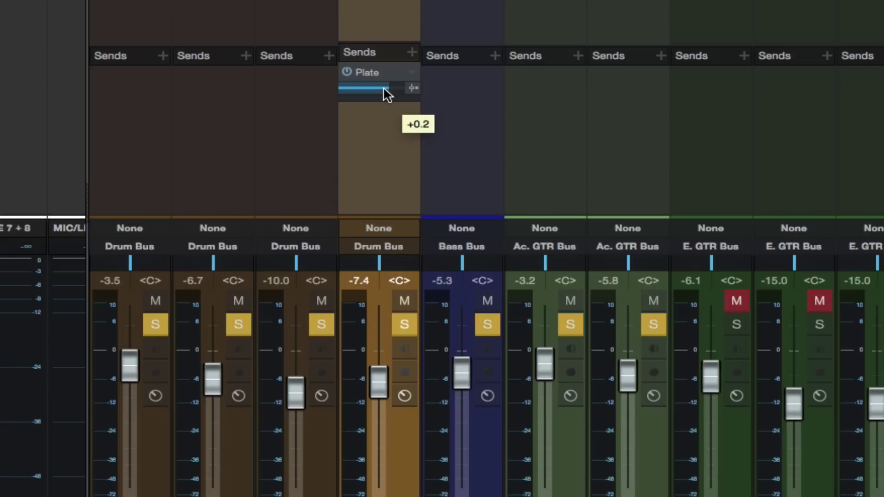
pyautogui.moveTo(383, 88); pyautogui.dragTo(382, 88)
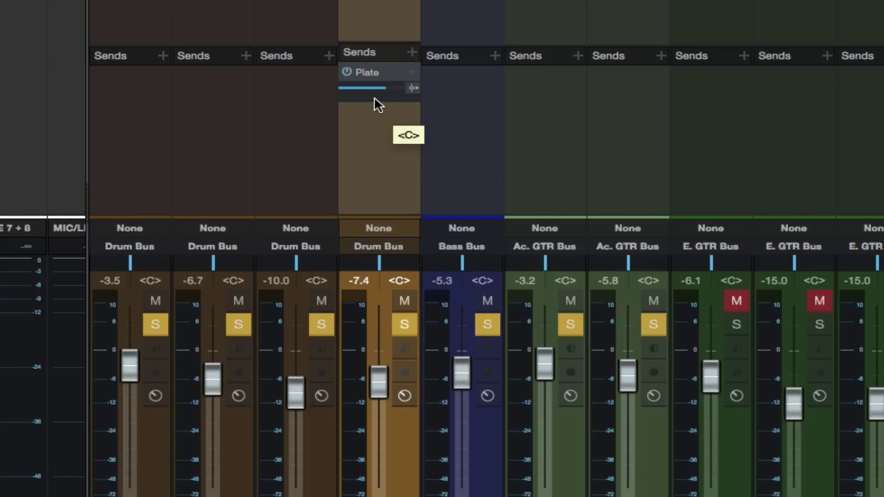
pyautogui.moveTo(374, 97)
pyautogui.mouseDown()
pyautogui.moveTo(404, 97)
pyautogui.moveTo(339, 97)
pyautogui.moveTo(410, 98)
pyautogui.moveTo(371, 98)
pyautogui.moveTo(379, 97)
pyautogui.mouseUp()
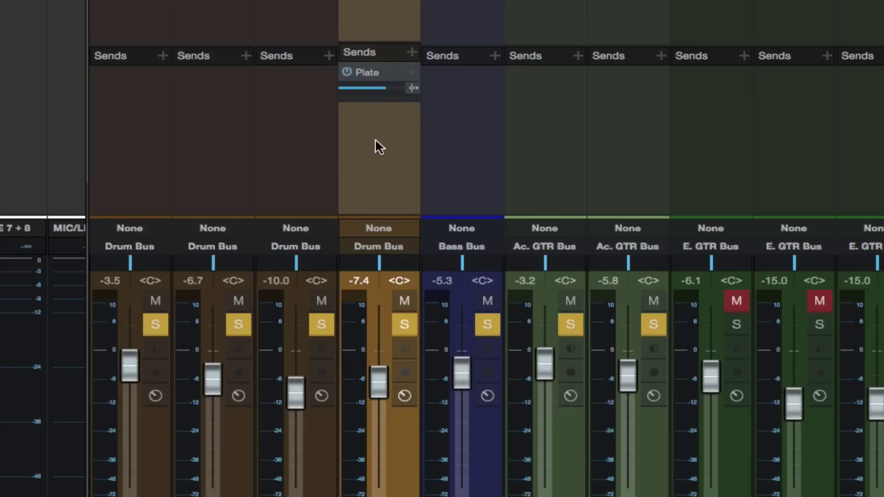
pyautogui.moveTo(373, 91)
pyautogui.mouseDown()
pyautogui.moveTo(394, 92)
pyautogui.moveTo(376, 86)
pyautogui.moveTo(384, 92)
pyautogui.mouseUp()
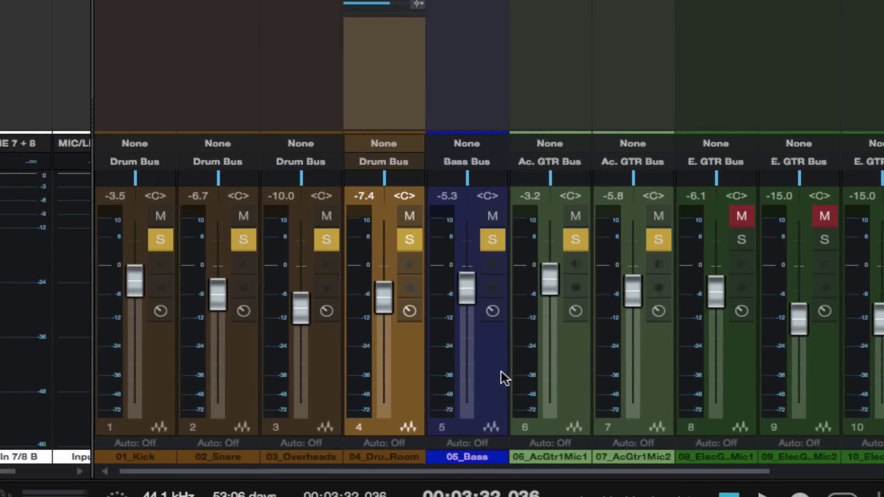
# - Set the 05_Bass channel's fader to -5.7 dB and the Plate send level on channel 4 to -2.4 dB
pyautogui.click(485, 462)
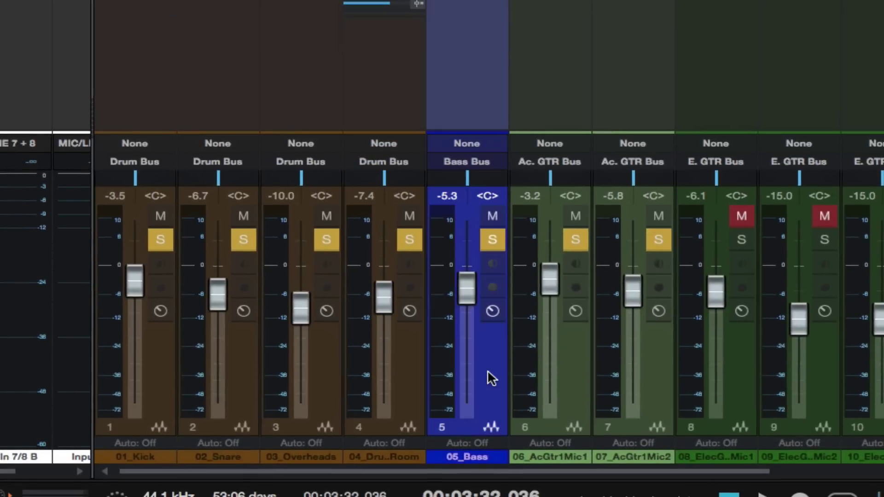
pyautogui.click(407, 367)
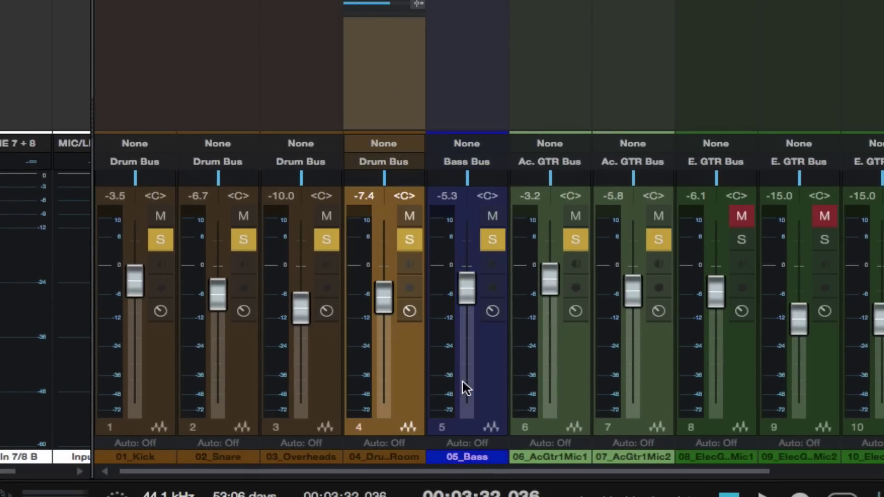
pyautogui.click(478, 360)
pyautogui.click(392, 355)
pyautogui.click(495, 367)
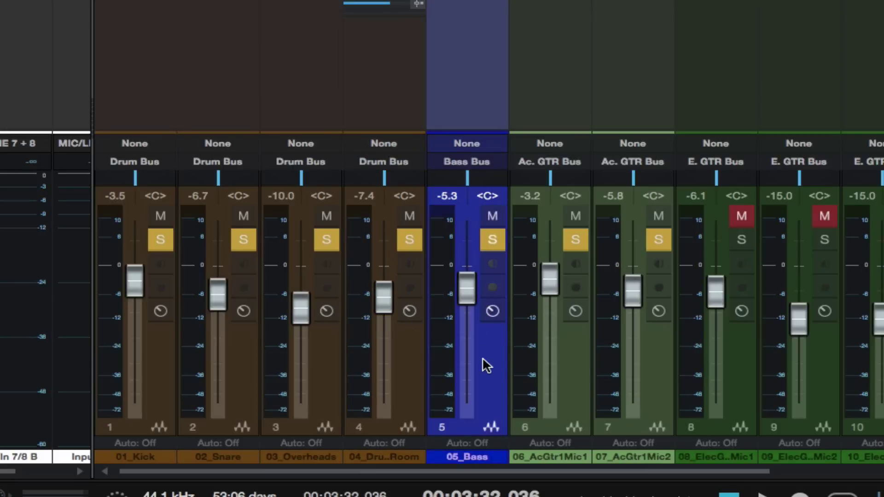
pyautogui.moveTo(466, 289); pyautogui.dragTo(465, 287)
pyautogui.moveTo(468, 285); pyautogui.dragTo(468, 289)
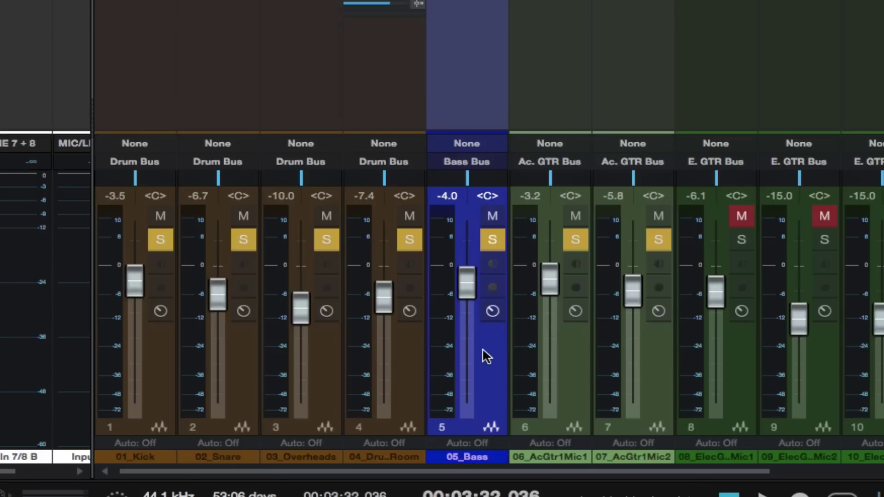
pyautogui.moveTo(466, 285)
pyautogui.mouseDown()
pyautogui.moveTo(466, 312)
pyautogui.moveTo(461, 274)
pyautogui.mouseUp()
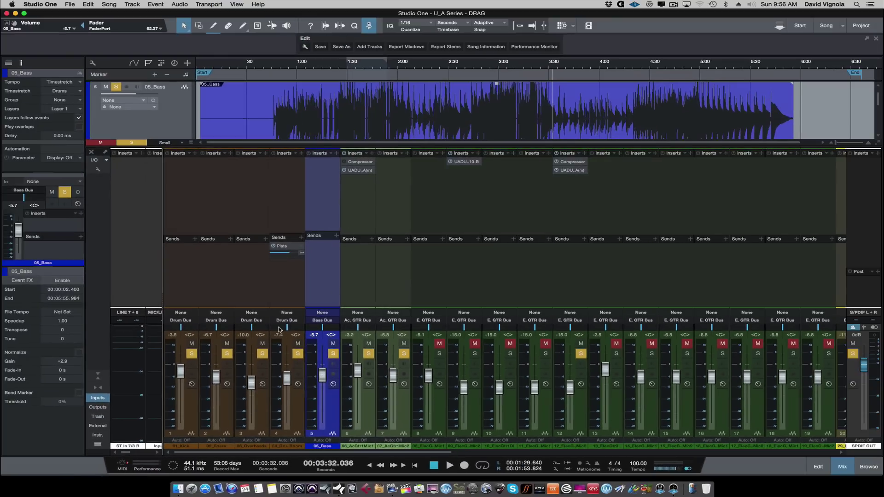
pyautogui.moveTo(290, 254); pyautogui.dragTo(291, 257)
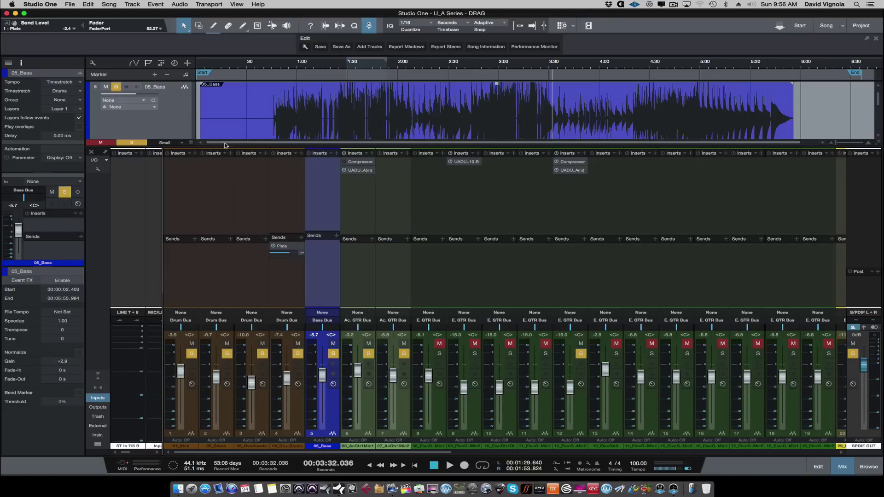
# - Reduce the height of the 05_Bass track and resize the console and its Sends section
pyautogui.moveTo(447, 148); pyautogui.dragTo(443, 217)
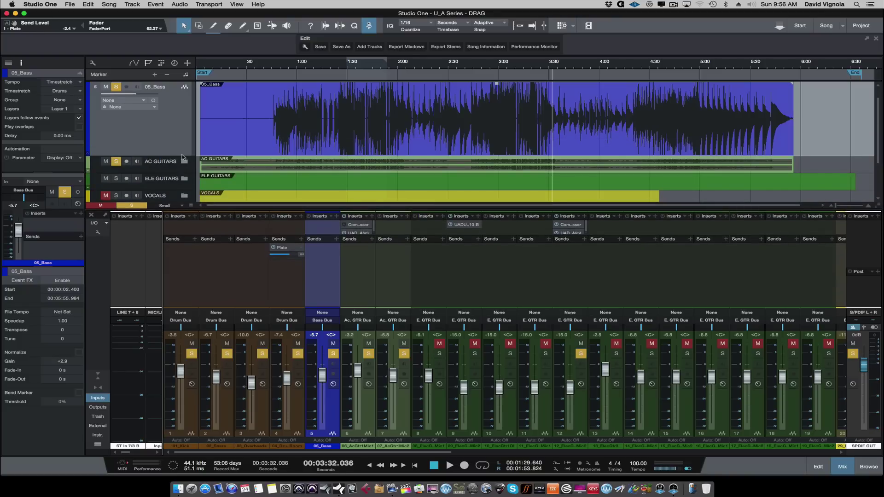
pyautogui.moveTo(182, 156); pyautogui.dragTo(184, 113)
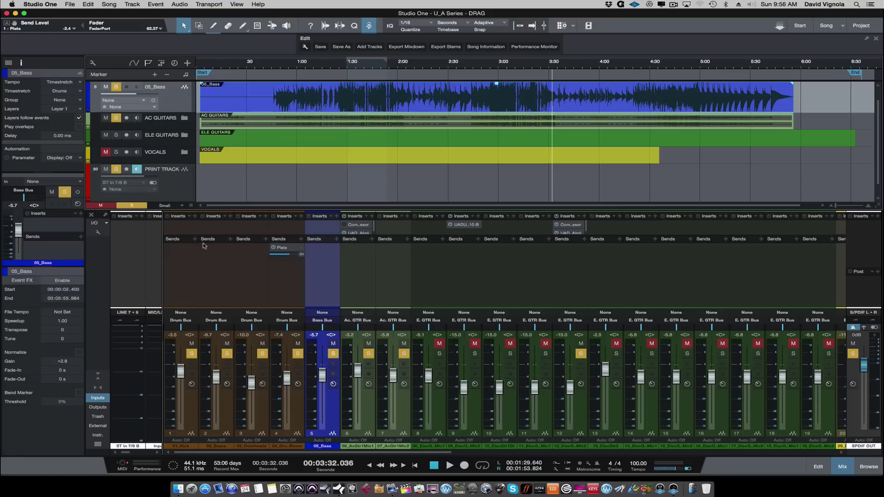
pyautogui.moveTo(321, 210); pyautogui.dragTo(322, 155)
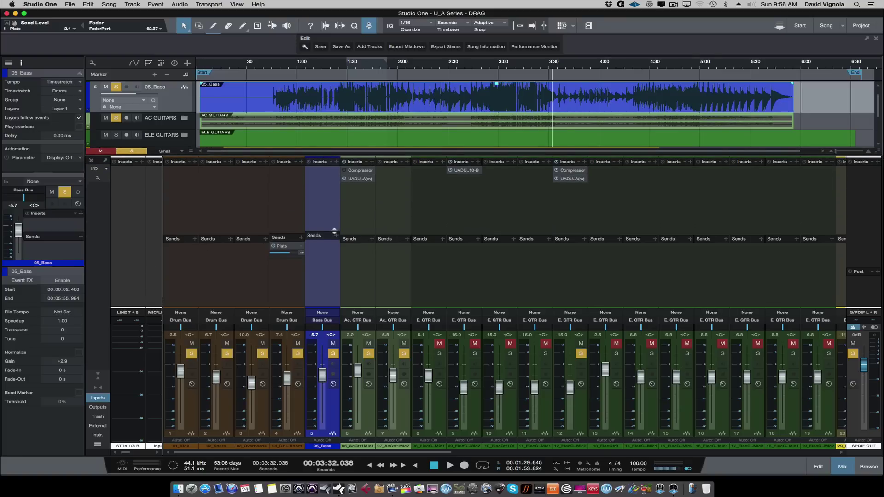
pyautogui.moveTo(328, 235); pyautogui.dragTo(328, 239)
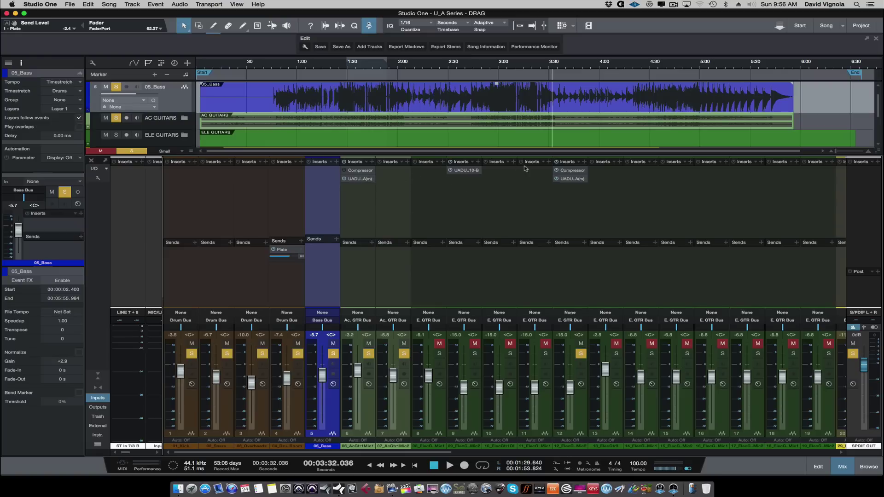
# - Remove all insert effects from channels 12, 9 and 6
pyautogui.click(579, 162)
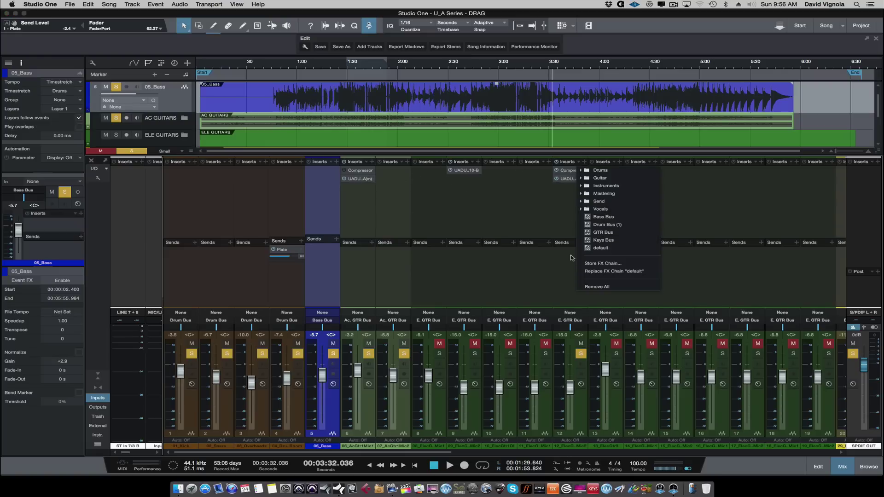
pyautogui.click(597, 287)
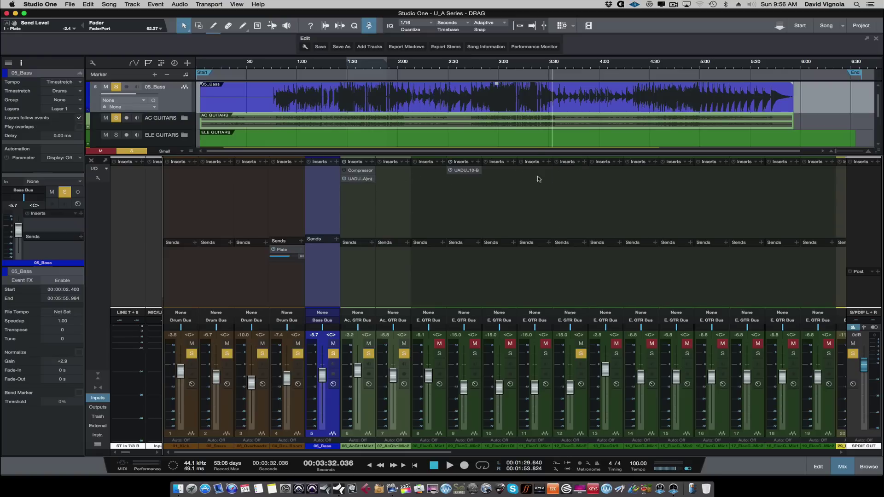
pyautogui.click(473, 162)
pyautogui.click(490, 286)
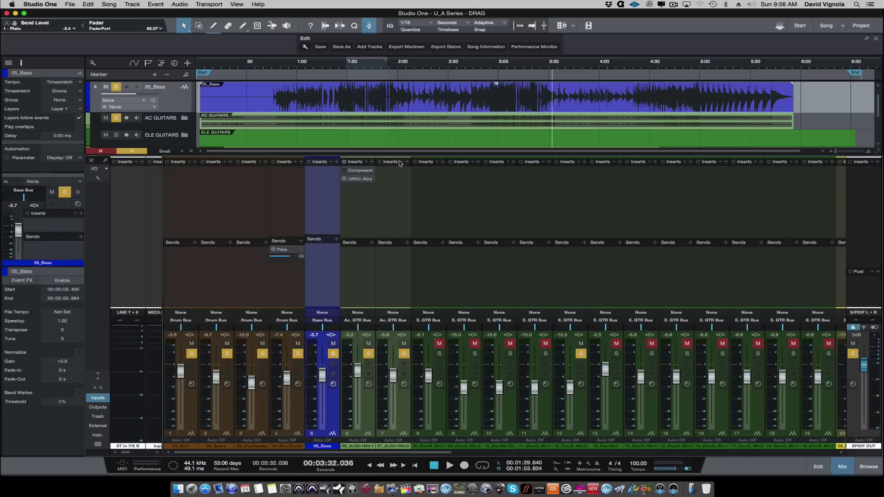
pyautogui.click(367, 162)
pyautogui.click(375, 289)
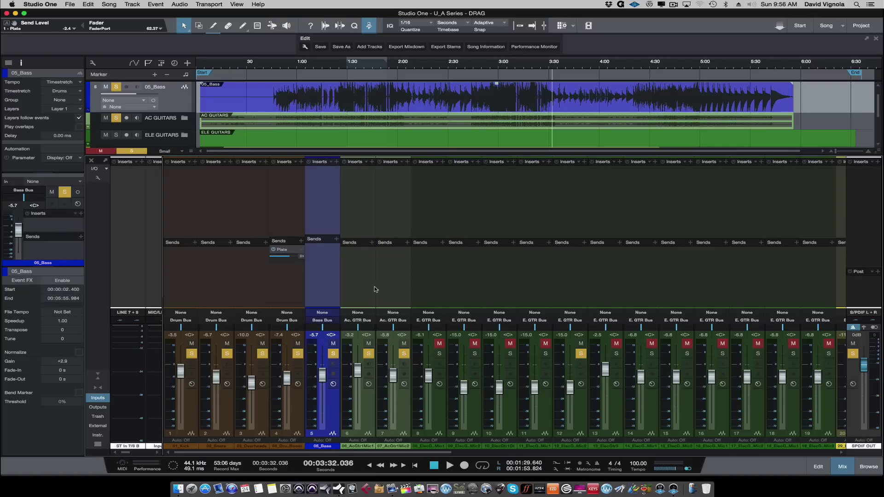
# - Add the PreSonus Compressor from the effects browser to the 05_Bass channel's inserts and close its editor window
pyautogui.click(869, 467)
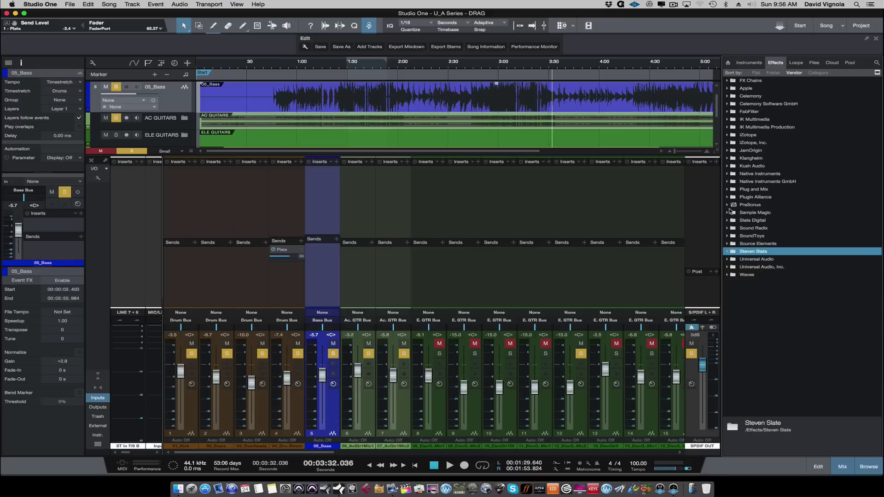
pyautogui.click(729, 205)
pyautogui.scroll(-1, 761, 318)
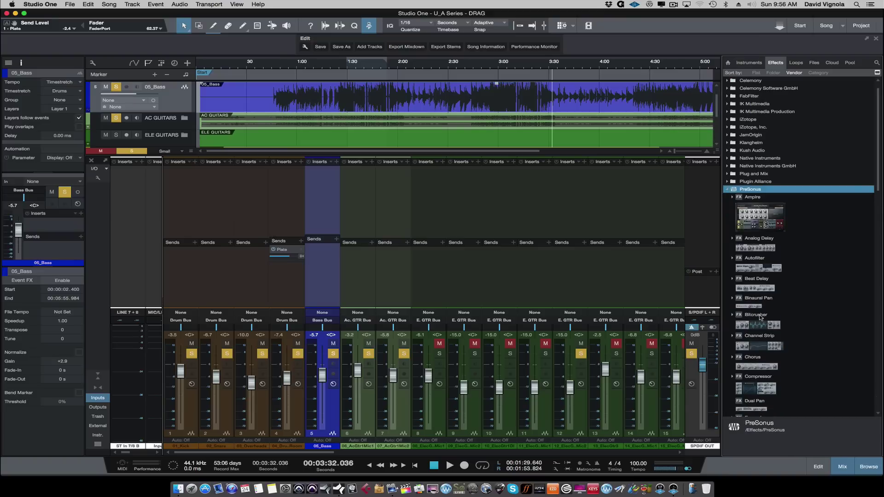
pyautogui.scroll(-5, 761, 318)
pyautogui.moveTo(760, 308); pyautogui.dragTo(322, 174)
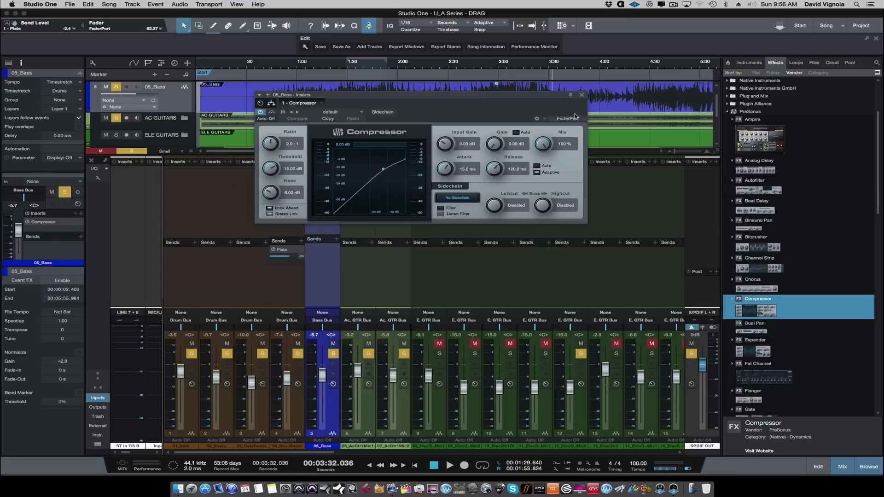
pyautogui.click(582, 94)
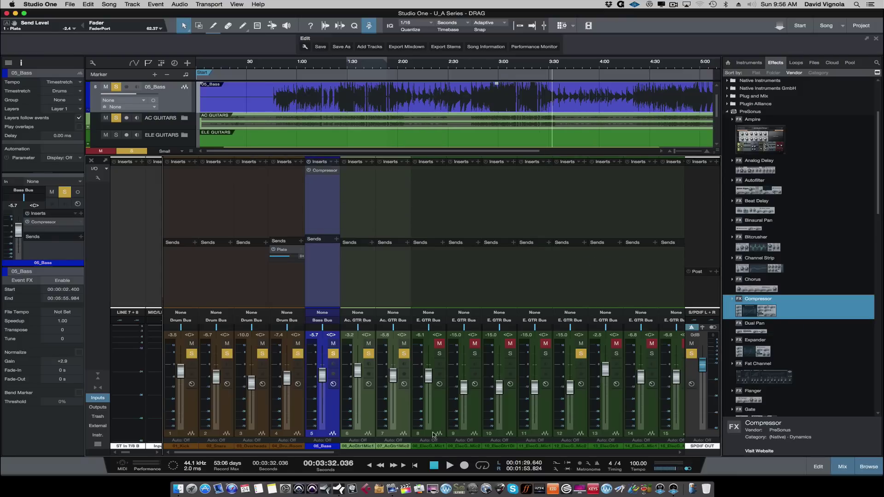
# - Select channels 6 through 10 and copy the Compressor from 05_Bass onto all of their inserts
pyautogui.click(374, 428)
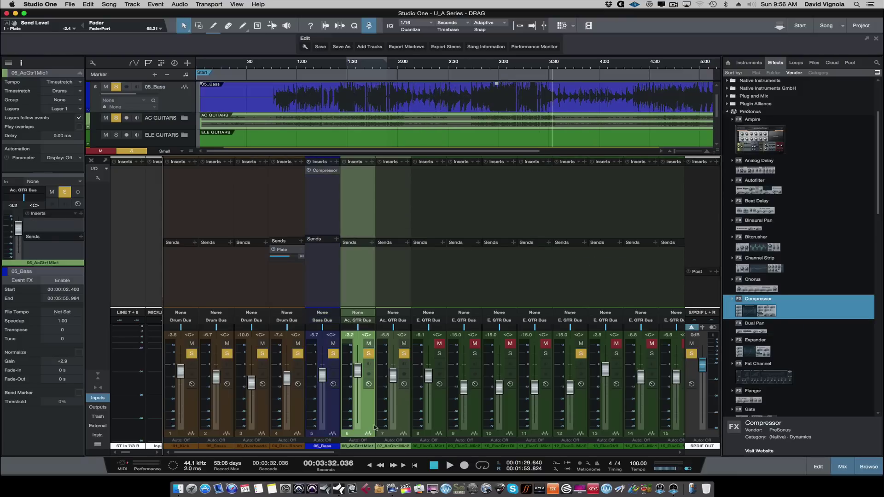
pyautogui.keyDown('shift'); pyautogui.click(504, 427); pyautogui.keyUp('shift')
pyautogui.moveTo(323, 171); pyautogui.dragTo(352, 175)
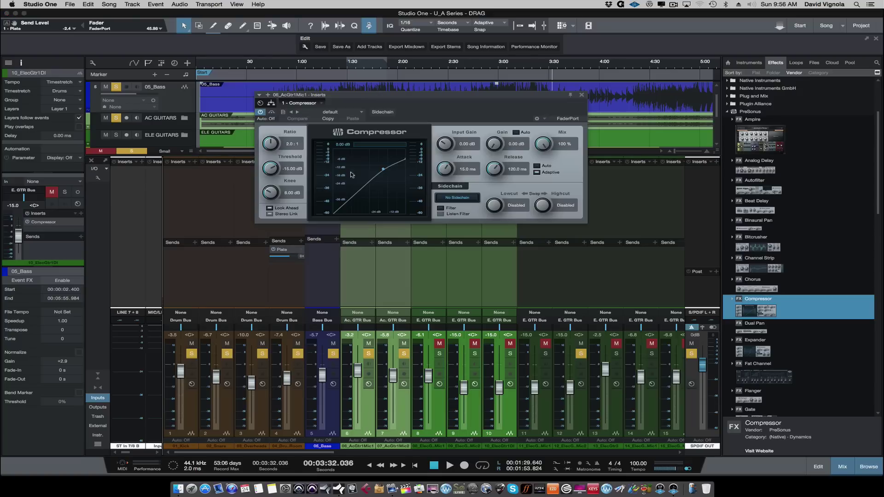
pyautogui.click(581, 95)
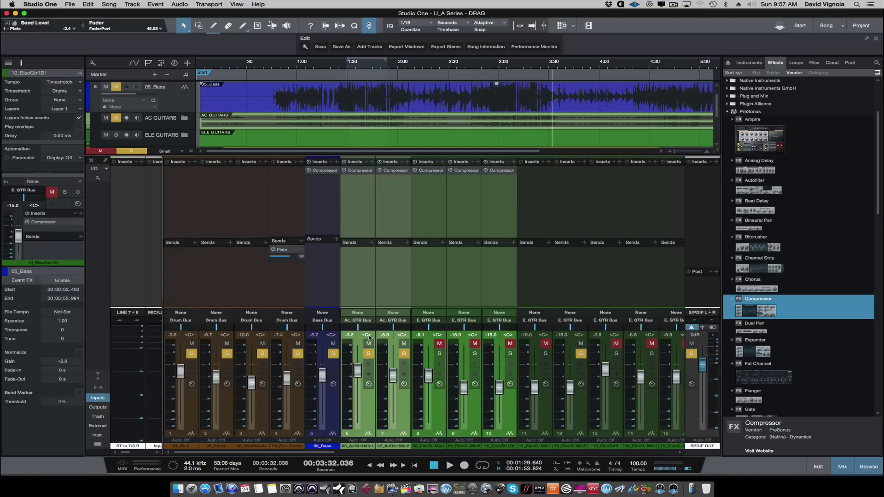
# - Add 05_Bass to the selected channels and lower their faders together, bringing 05_Bass to -6.2 dB
pyautogui.click(324, 423)
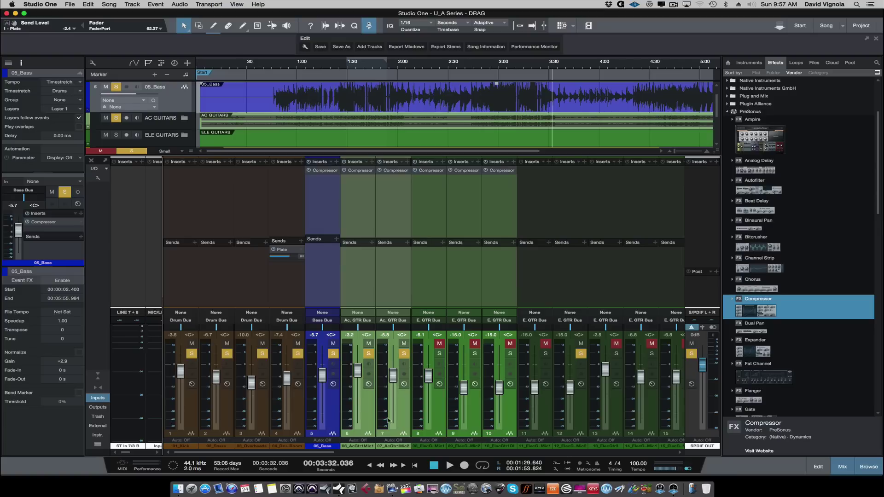
pyautogui.moveTo(397, 376)
pyautogui.mouseDown()
pyautogui.moveTo(400, 384)
pyautogui.moveTo(402, 374)
pyautogui.mouseUp()
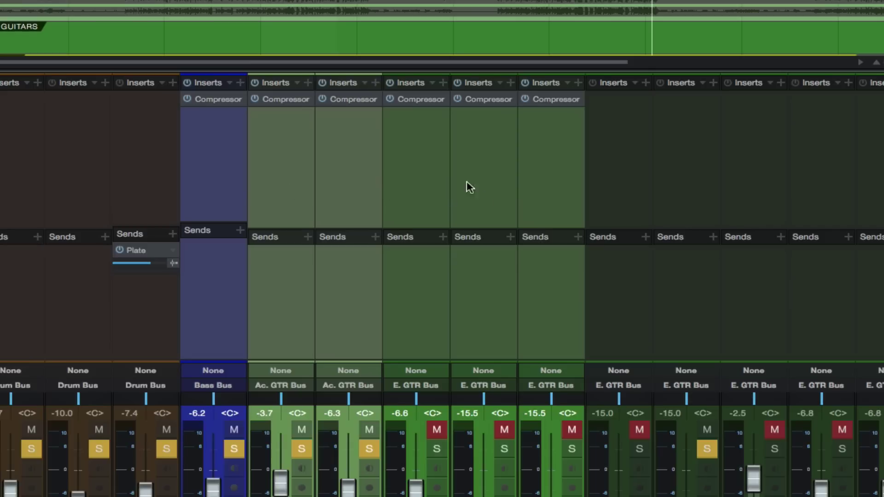
# - Toggle the bypass of the Compressor inserts on channels 5, 6 and 7 off and on
pyautogui.click(186, 99)
pyautogui.click(186, 99)
pyautogui.click(255, 99)
pyautogui.click(322, 99)
pyautogui.click(321, 98)
pyautogui.click(187, 98)
# - Open the 05_Bass Compressor's editor, move its window below the inserts to view its controls, and close it
pyautogui.click(201, 101)
pyautogui.moveTo(299, 3); pyautogui.dragTo(233, 180)
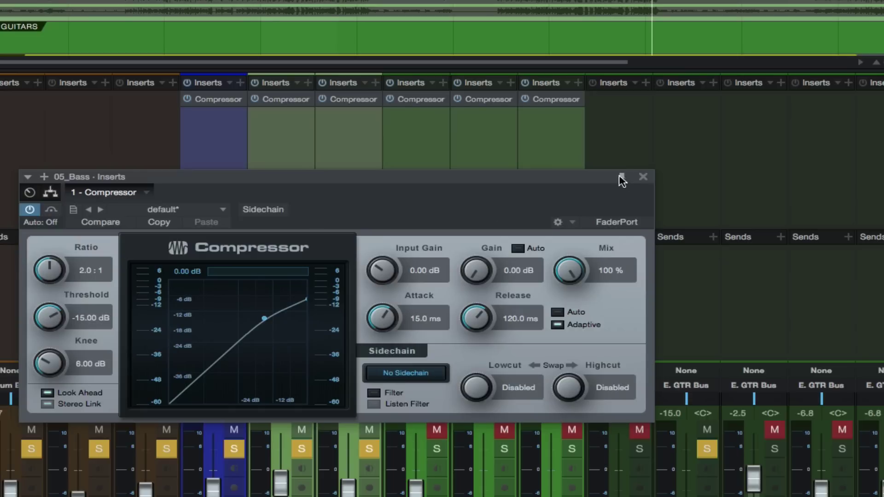
pyautogui.click(643, 177)
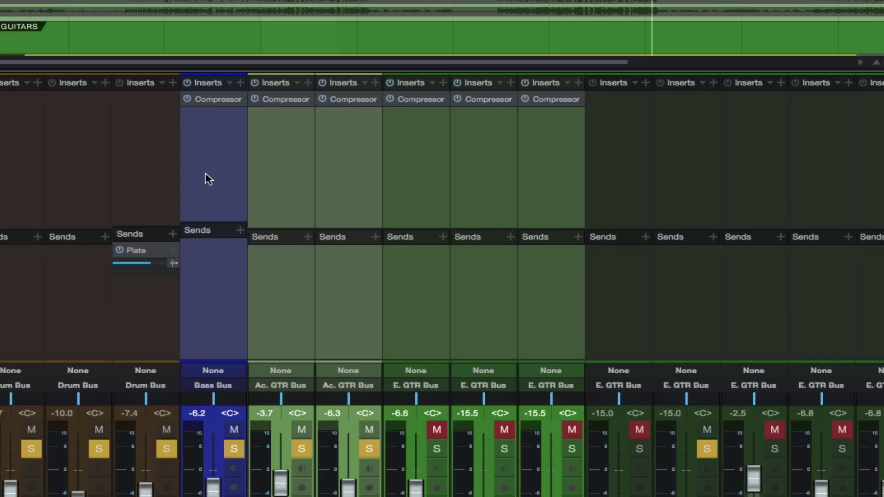
# - Try the individual bypass switches of the bass and acoustic guitar compressors again while the channels are selected together
pyautogui.click(189, 100)
pyautogui.click(189, 100)
pyautogui.click(252, 99)
pyautogui.click(322, 100)
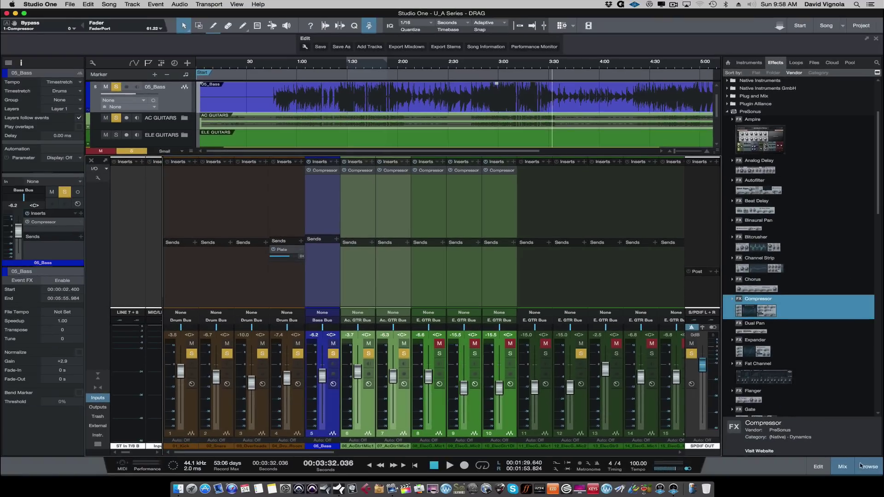
# - Hide the browser and switch the console to its small view with the inserts and sends of channels 4 and 5 collapsed
pyautogui.click(859, 466)
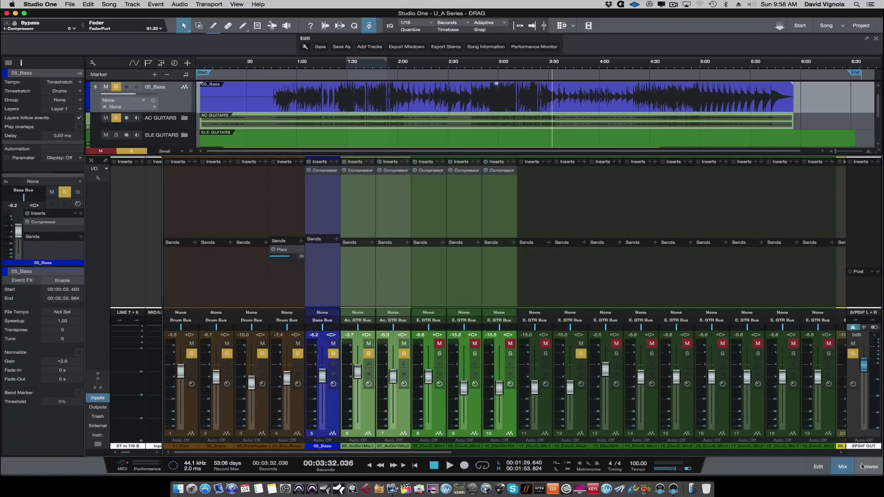
pyautogui.click(95, 378)
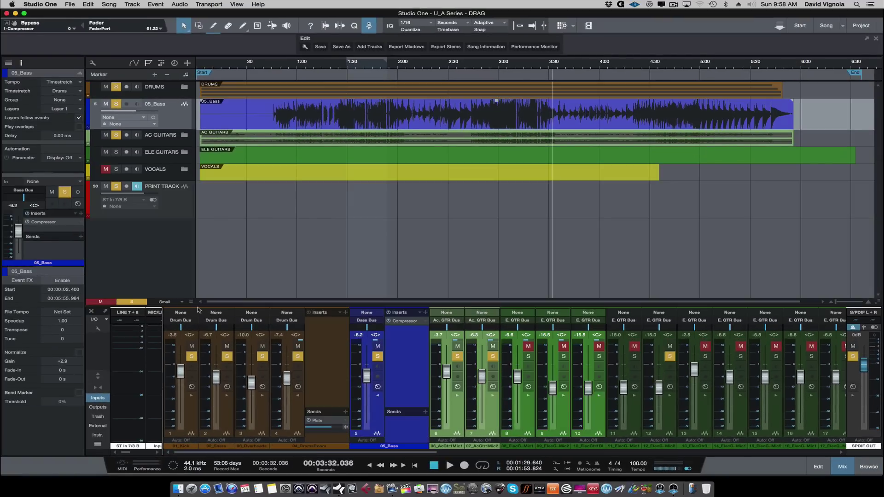
pyautogui.click(297, 396)
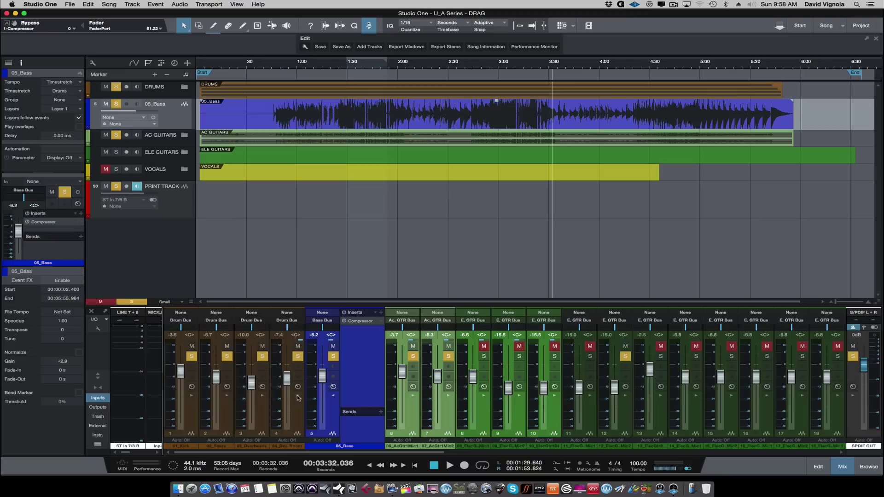
pyautogui.click(335, 396)
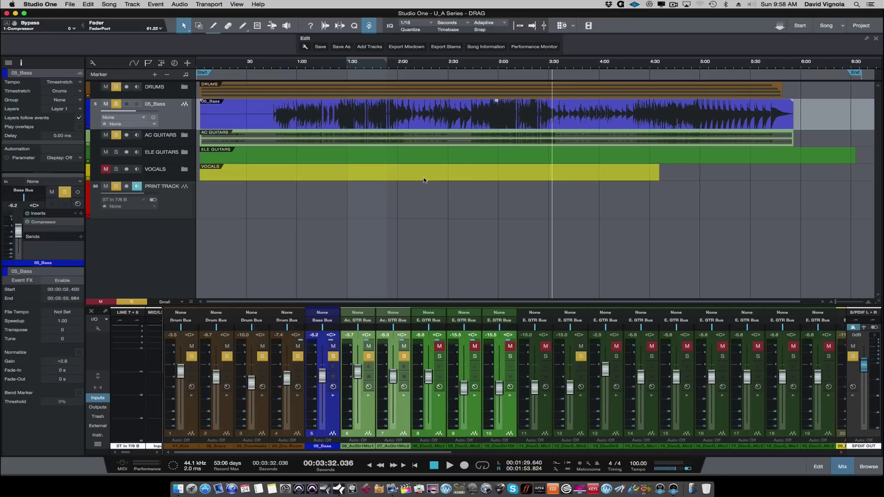